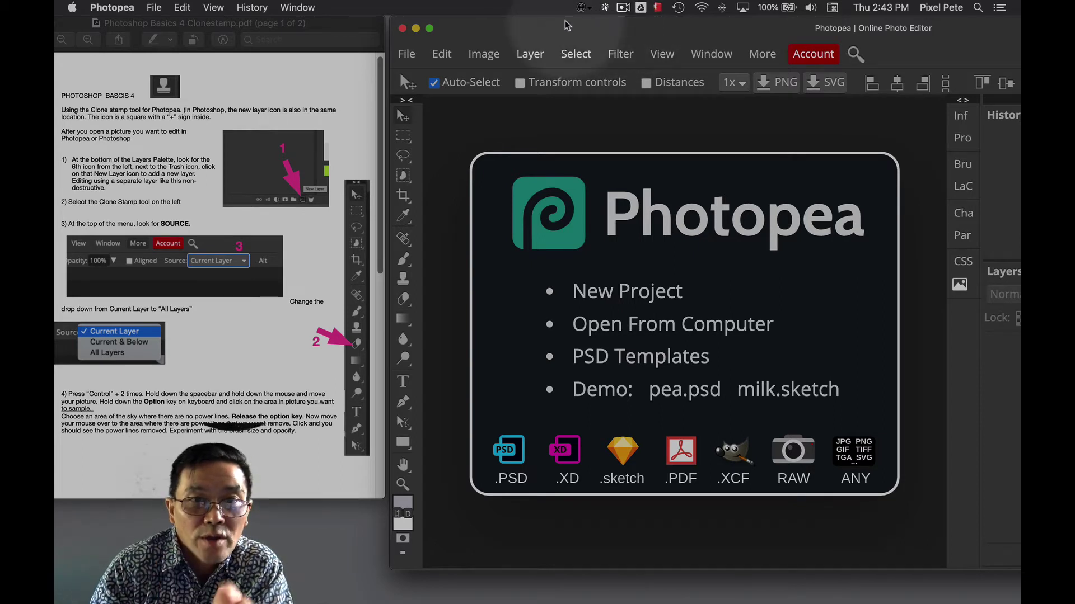
Place the Photopea window and the resized Clonestamp instructions PDF side by side on the desktop
{"action": "left_click_drag", "start_coordinate": [396, 28], "coordinate": [407, 30]}
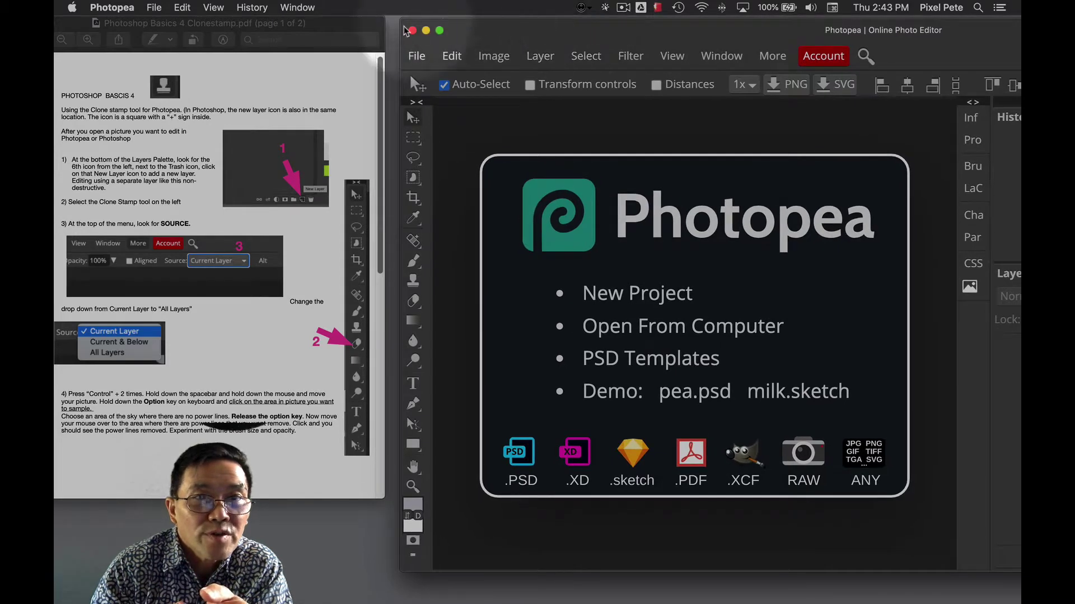
{"action": "left_click_drag", "start_coordinate": [343, 23], "coordinate": [381, 22]}
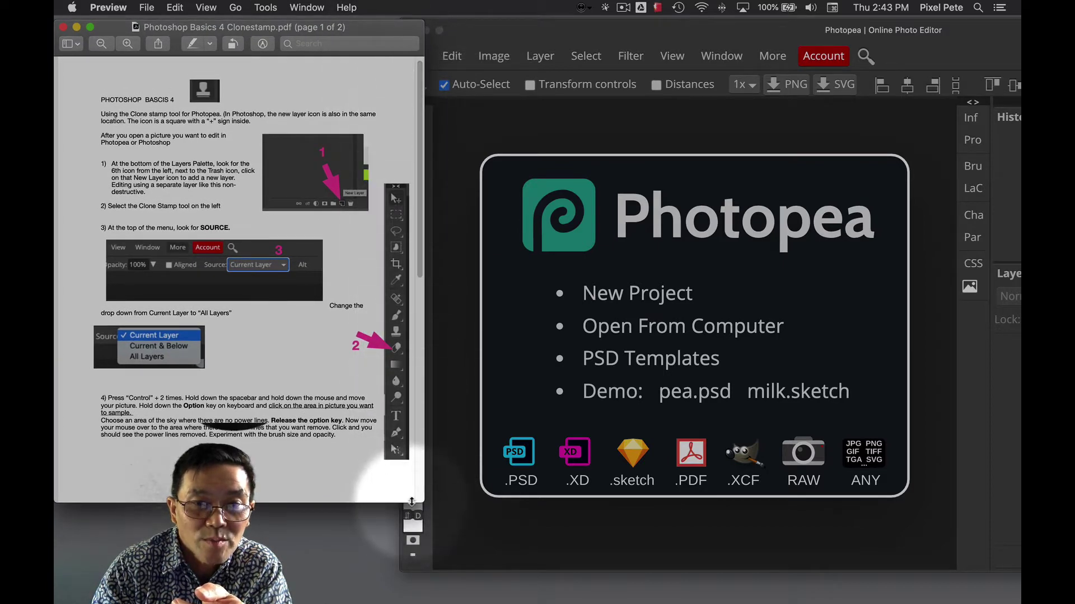
{"action": "left_click_drag", "start_coordinate": [411, 501], "coordinate": [396, 488]}
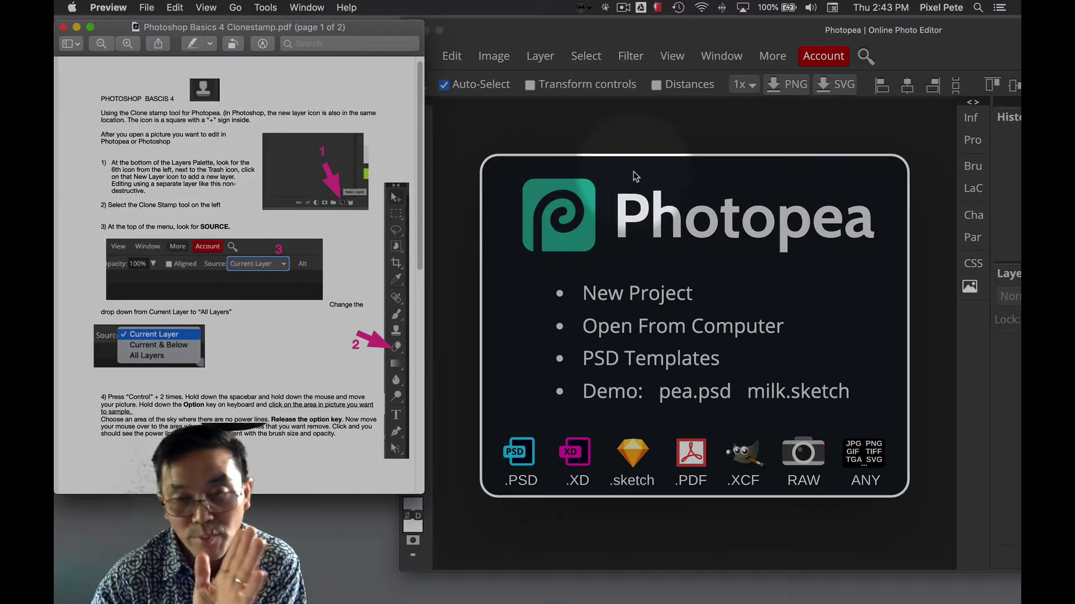
{"action": "left_click", "coordinate": [697, 33]}
{"action": "left_click_drag", "start_coordinate": [696, 35], "coordinate": [463, 28]}
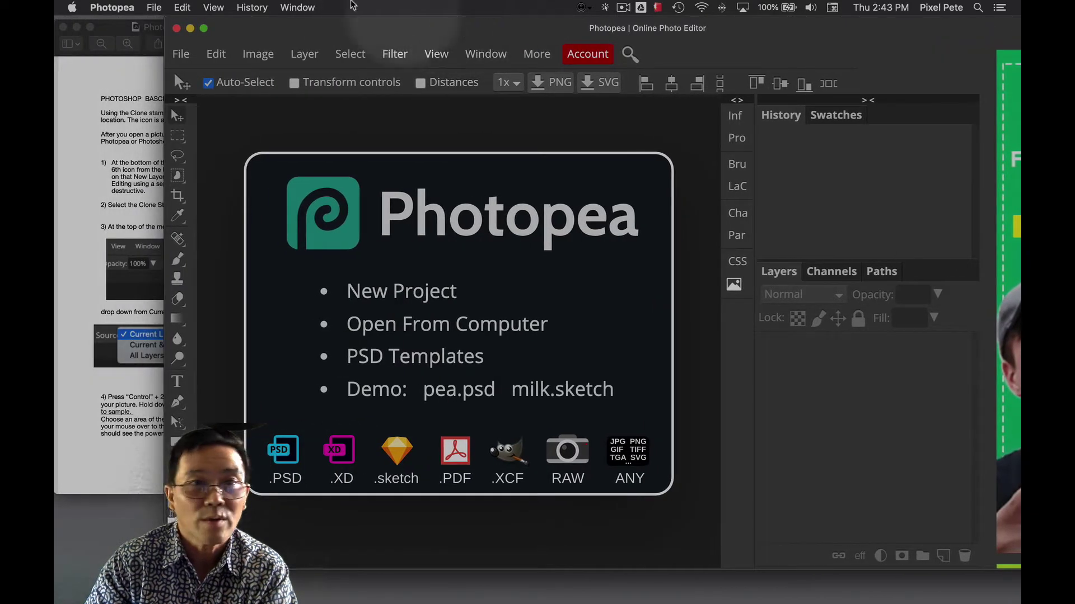
Reposition the instructions PDF, then bring Photopea back to the front and shift it slightly
{"action": "left_click_drag", "start_coordinate": [98, 25], "coordinate": [268, 49]}
{"action": "left_click", "coordinate": [321, 32]}
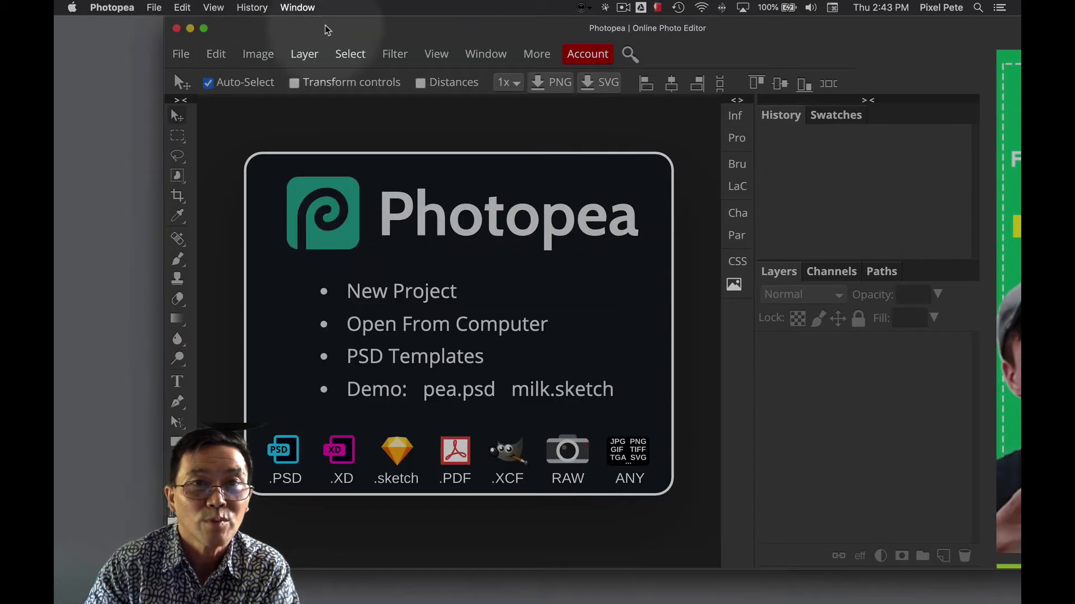
{"action": "mouse_move", "coordinate": [323, 31]}
{"action": "left_mouse_down"}
{"action": "mouse_move", "coordinate": [273, 22]}
{"action": "mouse_move", "coordinate": [333, 35]}
{"action": "left_mouse_up"}
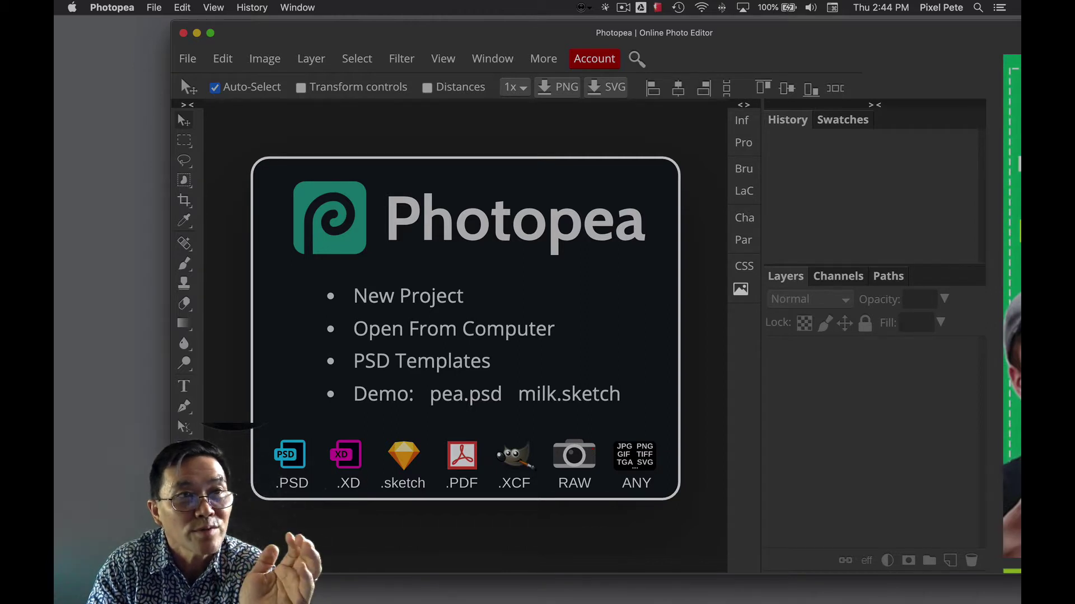
Drop the cloning-silhouette JPG into Photopea and add an empty Layer 1 above Background
{"action": "mouse_move", "coordinate": [137, 113]}
{"action": "left_mouse_down"}
{"action": "mouse_move", "coordinate": [427, 269]}
{"action": "mouse_move", "coordinate": [463, 276]}
{"action": "left_mouse_up"}
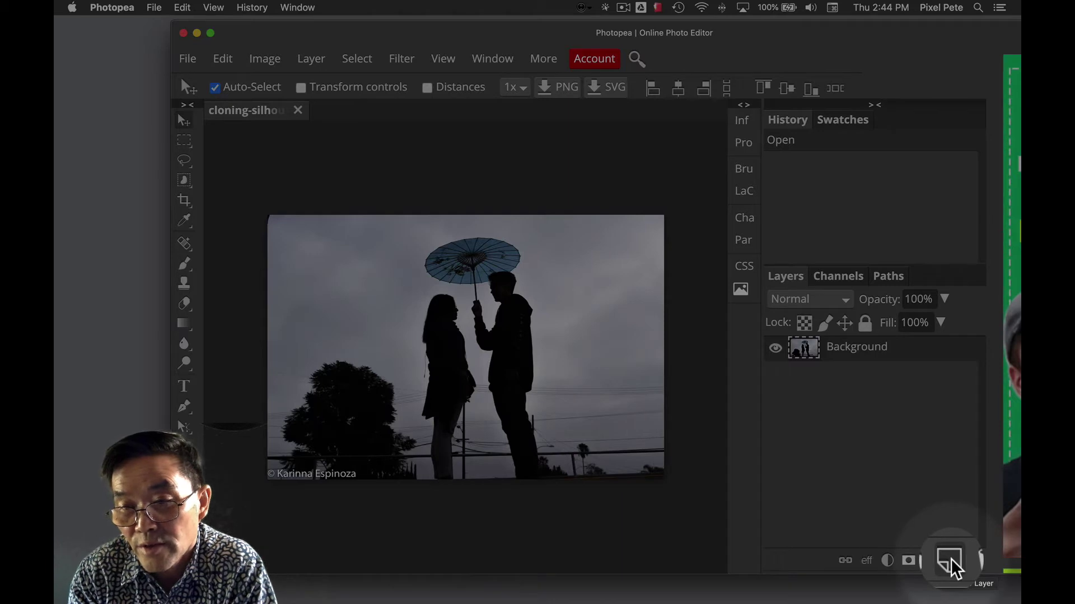
{"action": "left_click", "coordinate": [951, 561]}
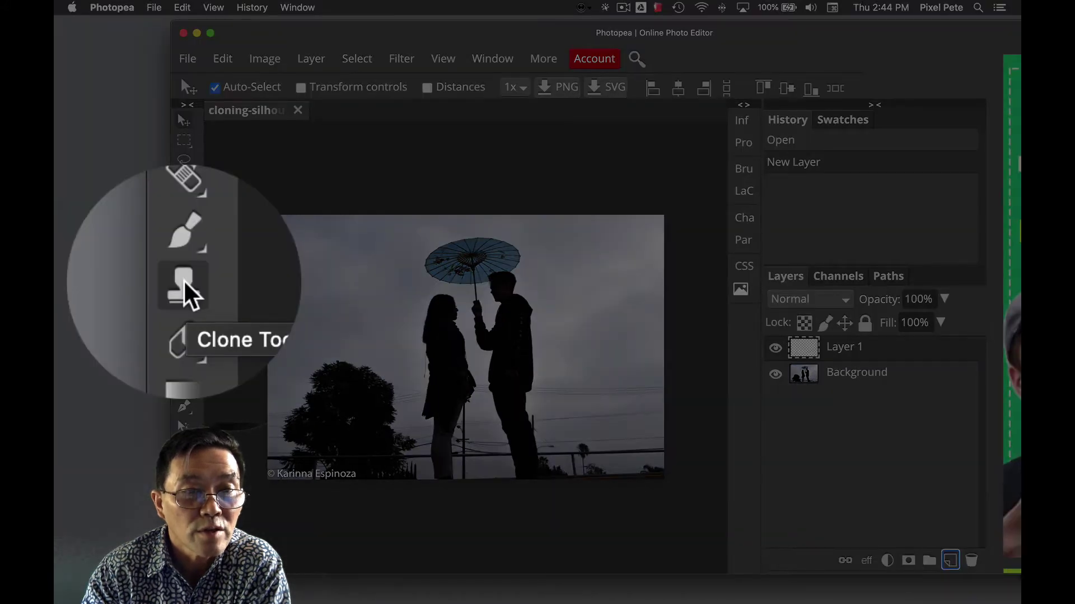
Choose the Clone Stamp tool and set its sample Source to All Layers
{"action": "left_click", "coordinate": [184, 283]}
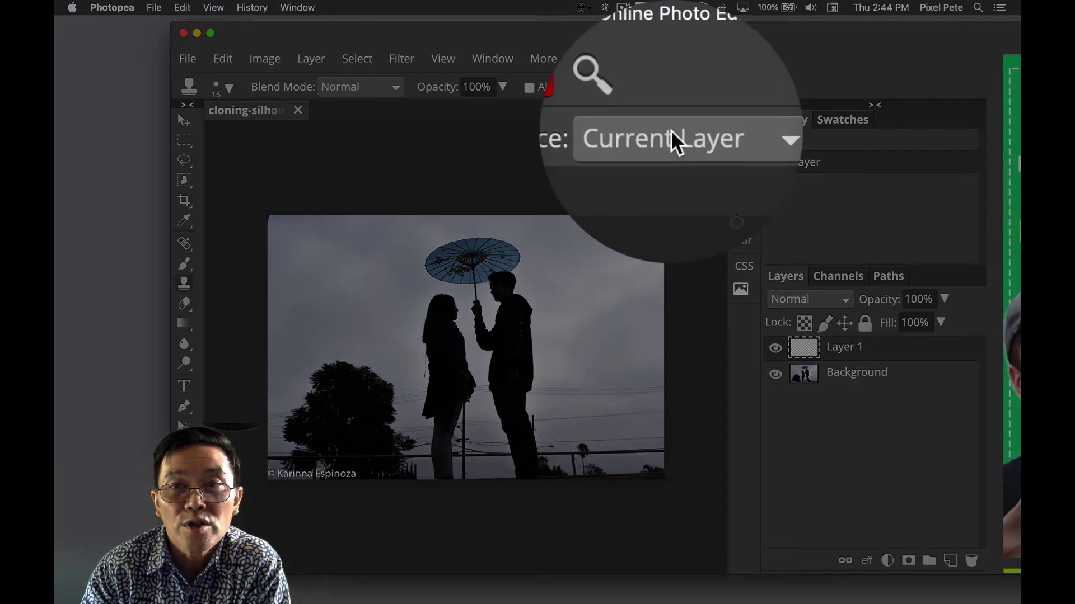
{"action": "left_click", "coordinate": [674, 143]}
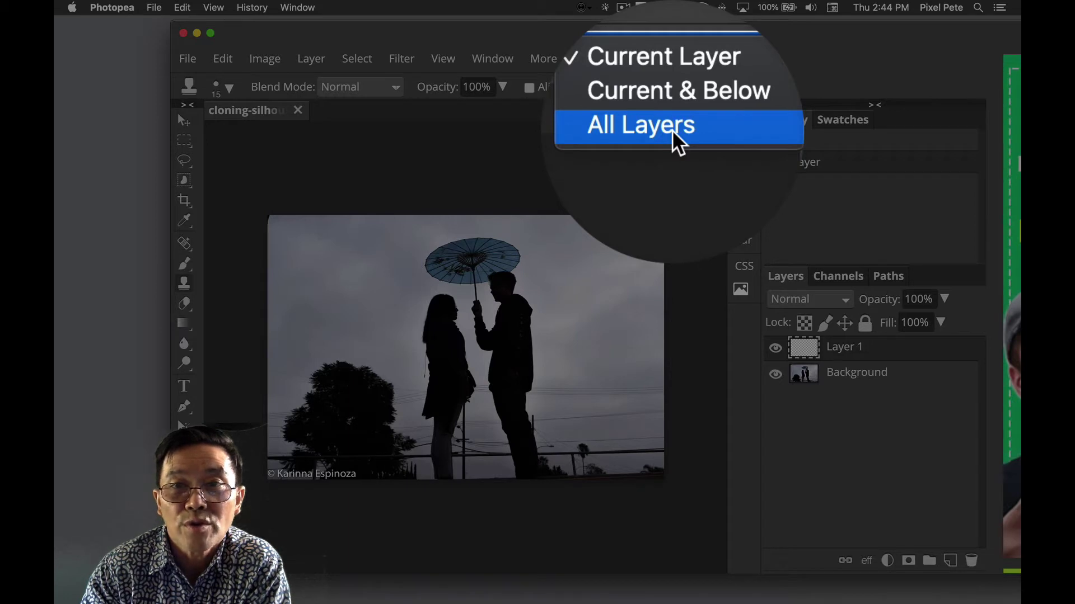
{"action": "left_click", "coordinate": [679, 137]}
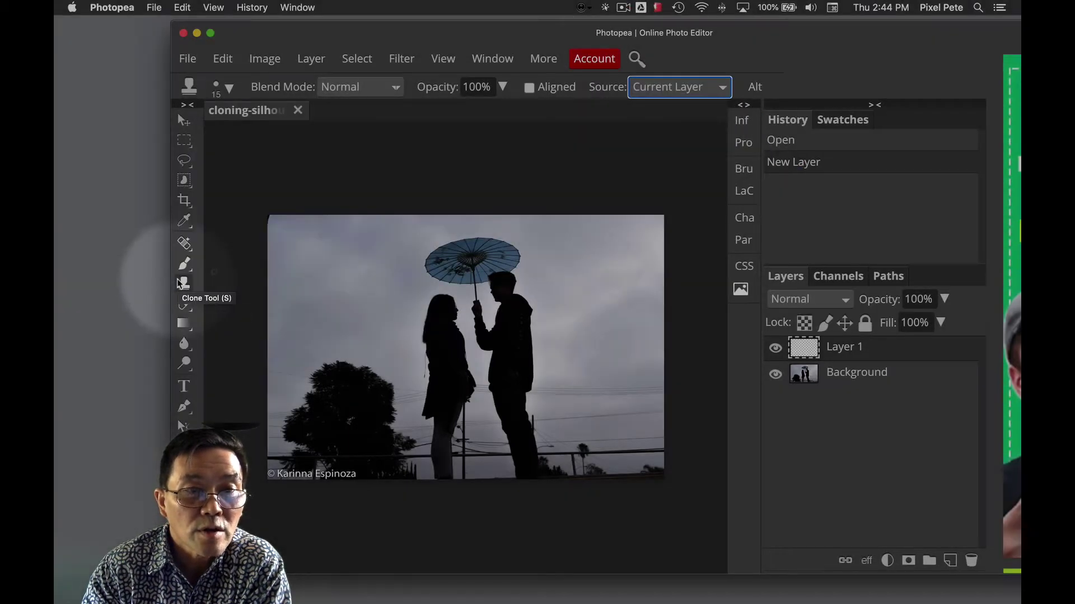
{"action": "left_click", "coordinate": [685, 87]}
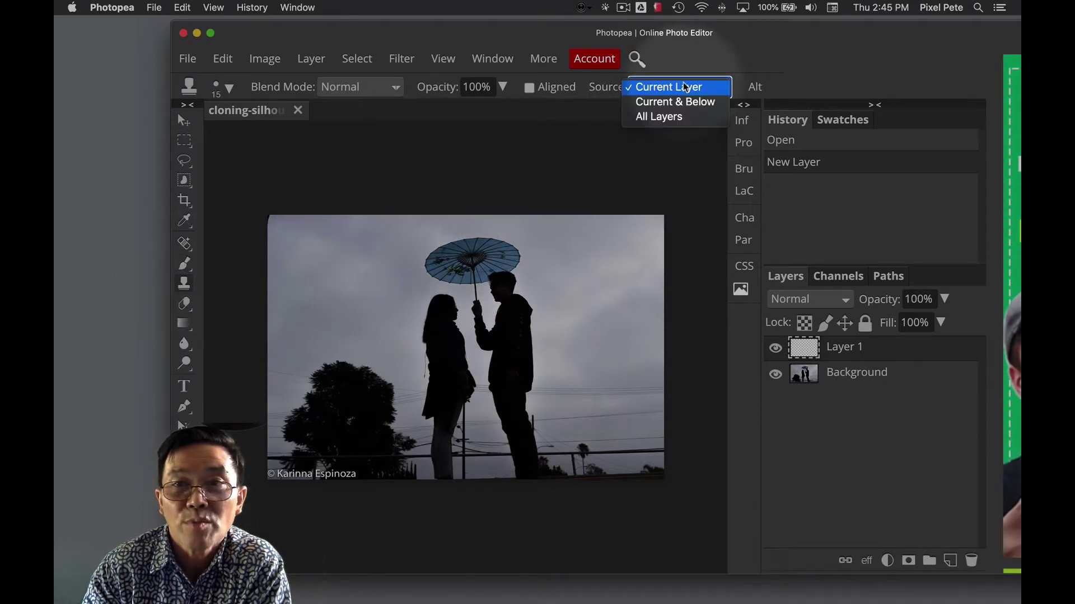
{"action": "left_click", "coordinate": [688, 122]}
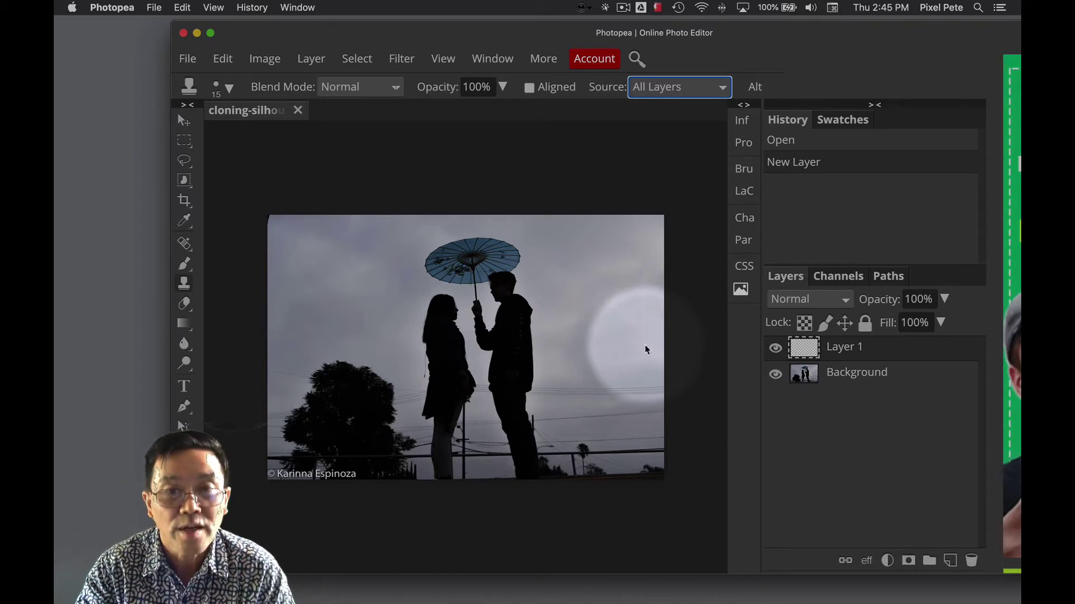
Enlarge the page view, pick the Zoom tool, and expand then collapse the side panels
{"action": "key", "text": "super+equal"}
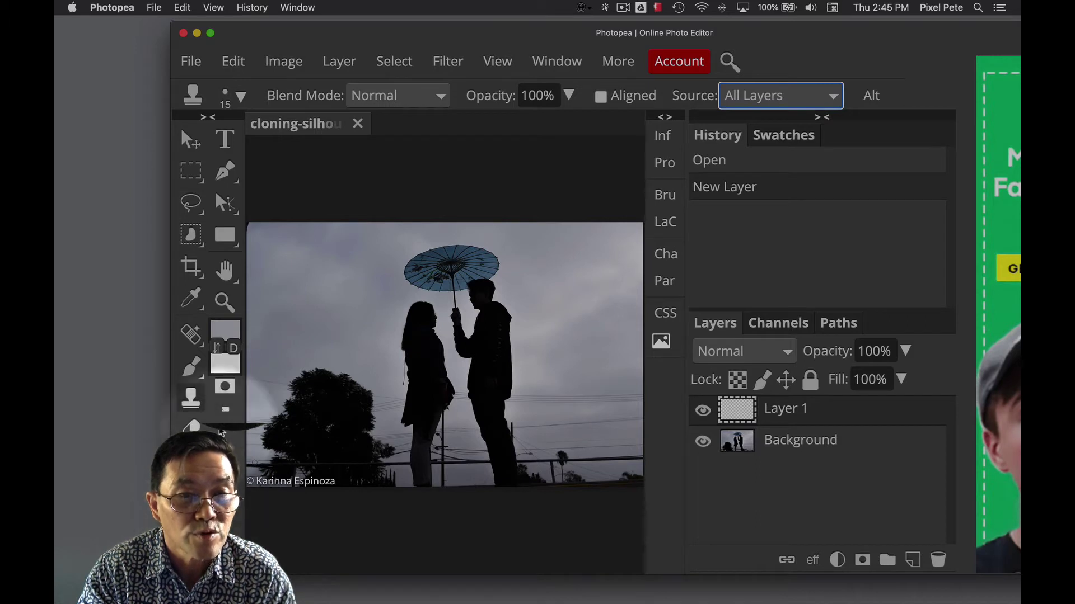
{"action": "left_click", "coordinate": [224, 303]}
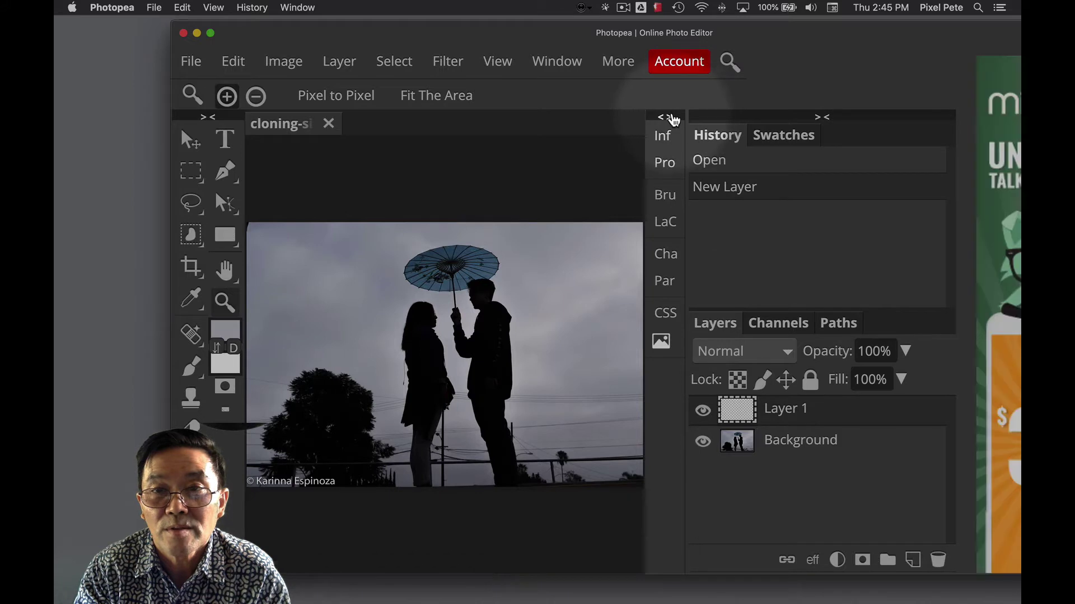
{"action": "left_click", "coordinate": [672, 117]}
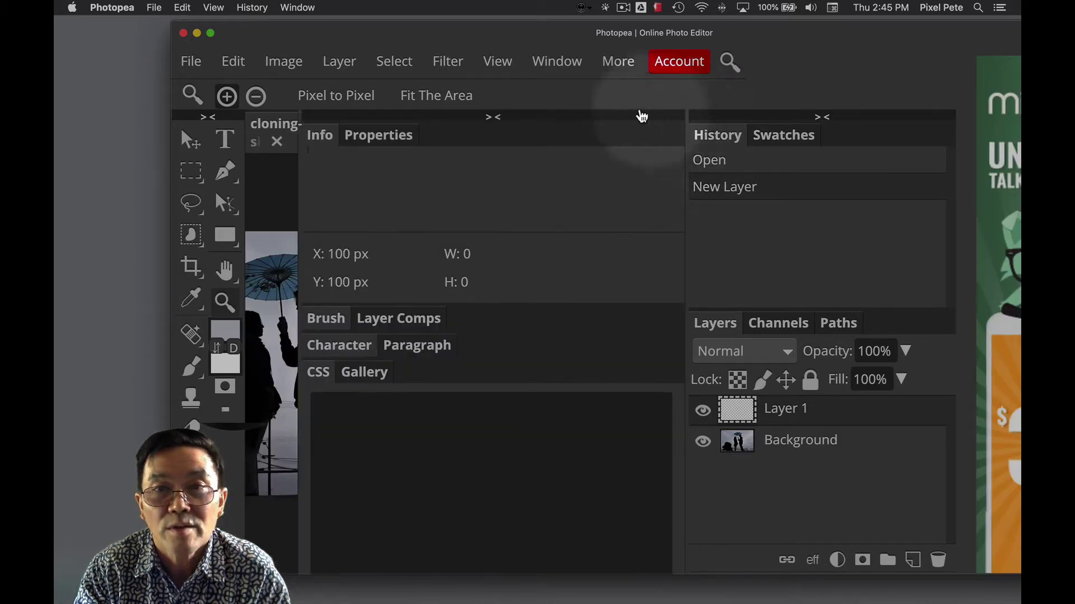
{"action": "left_click", "coordinate": [494, 117]}
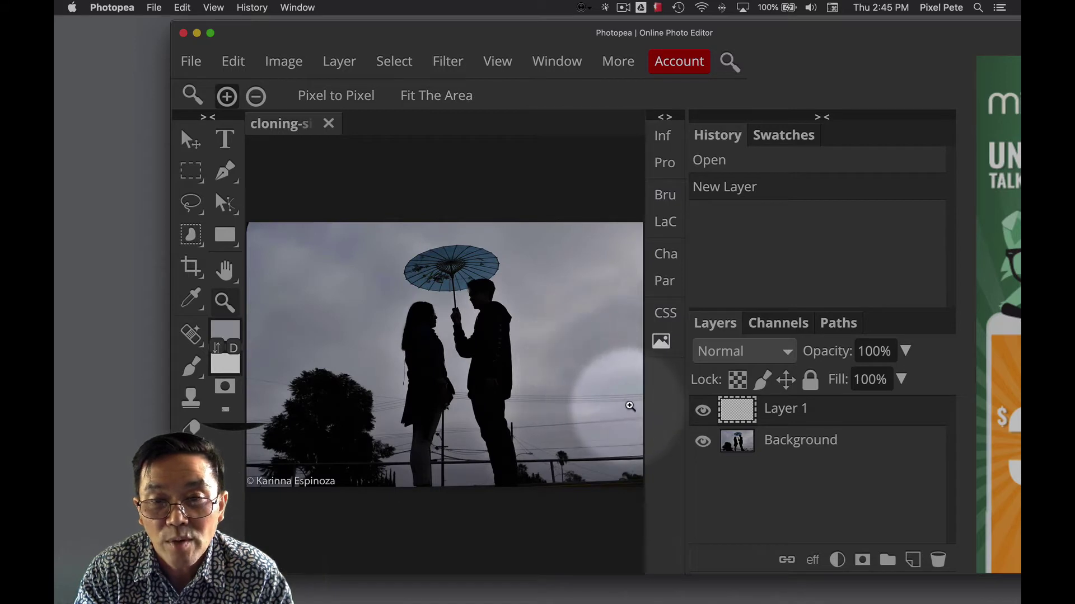
Zoom in step by step on the power lines right of the man and pan to them
{"action": "left_click", "coordinate": [632, 404]}
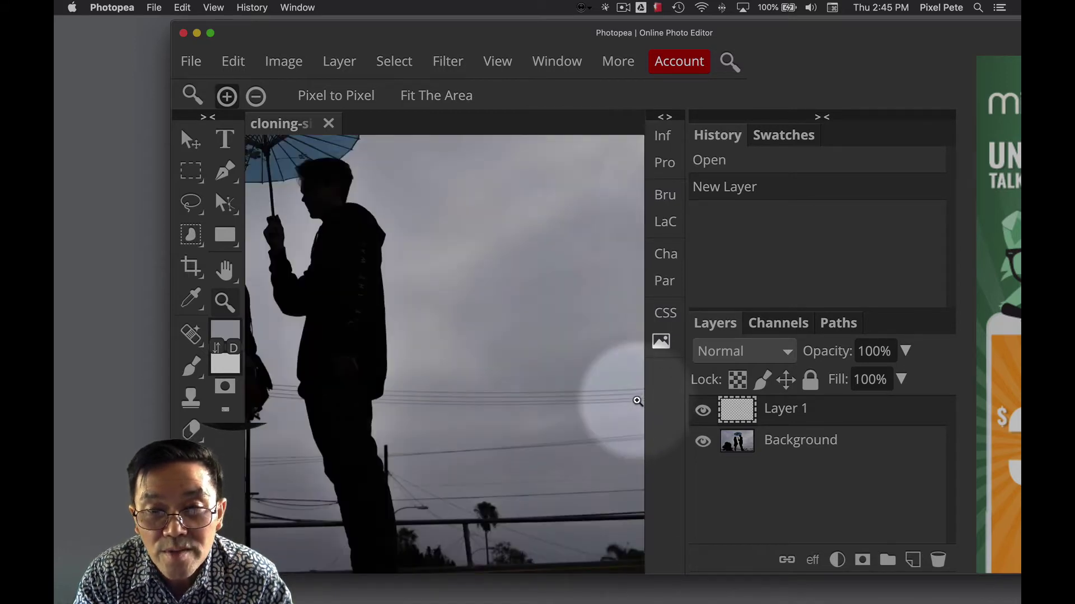
{"action": "left_click_drag", "start_coordinate": [637, 401], "coordinate": [610, 393]}
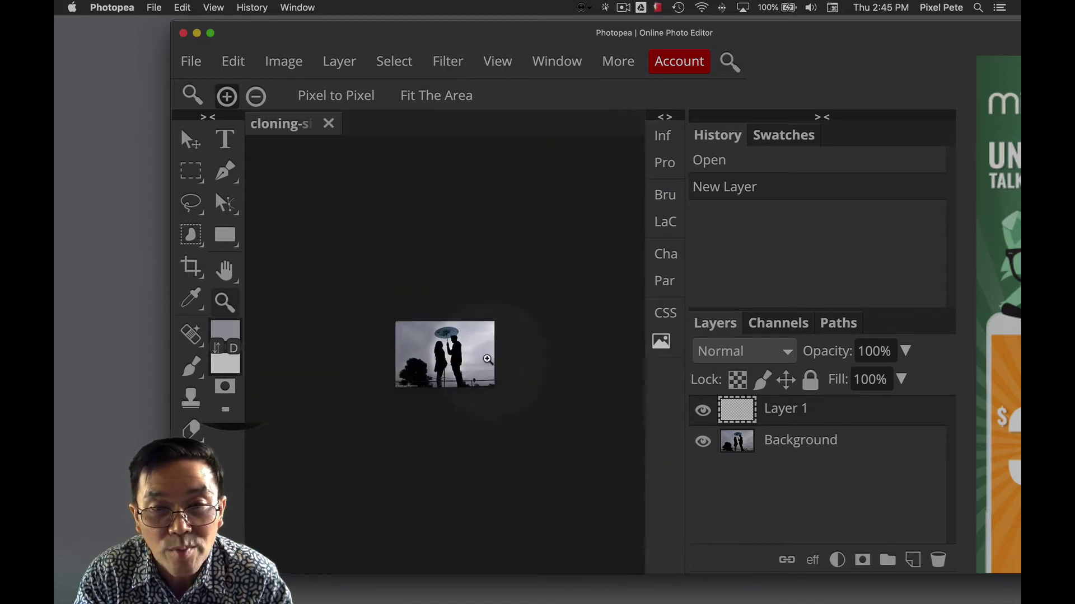
{"action": "left_click", "coordinate": [504, 368]}
{"action": "left_click", "coordinate": [503, 370]}
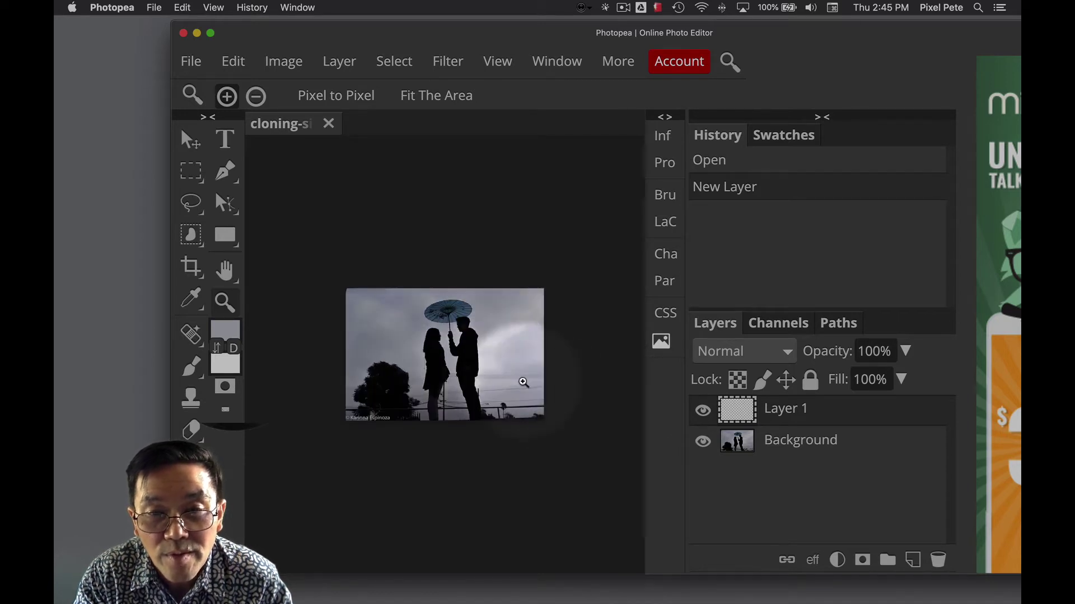
{"action": "left_click", "coordinate": [551, 395]}
{"action": "left_click", "coordinate": [554, 397]}
{"action": "left_click", "coordinate": [583, 413]}
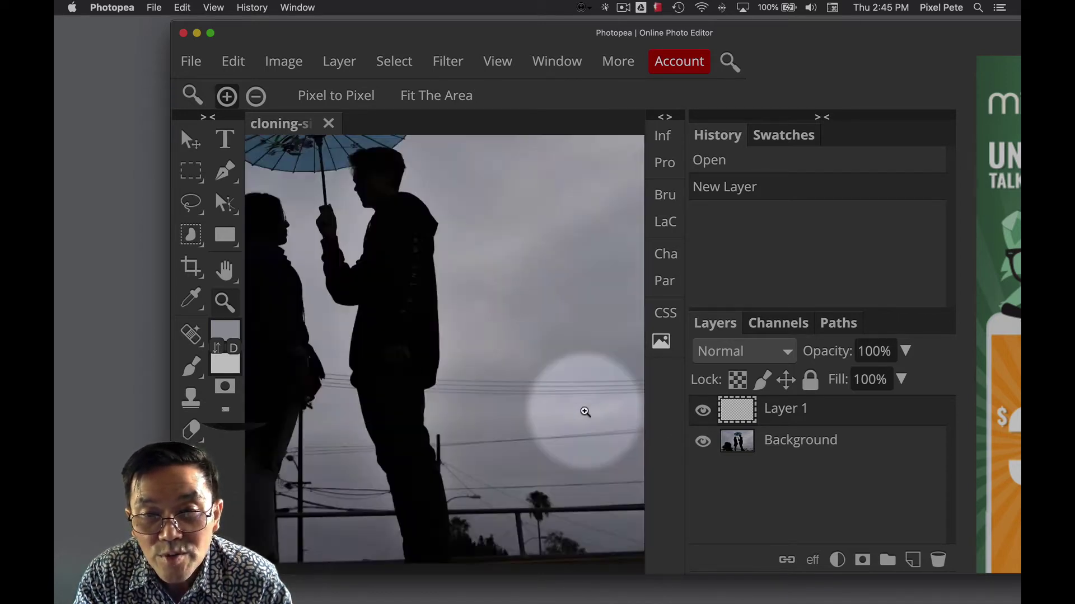
{"action": "left_click", "coordinate": [594, 413]}
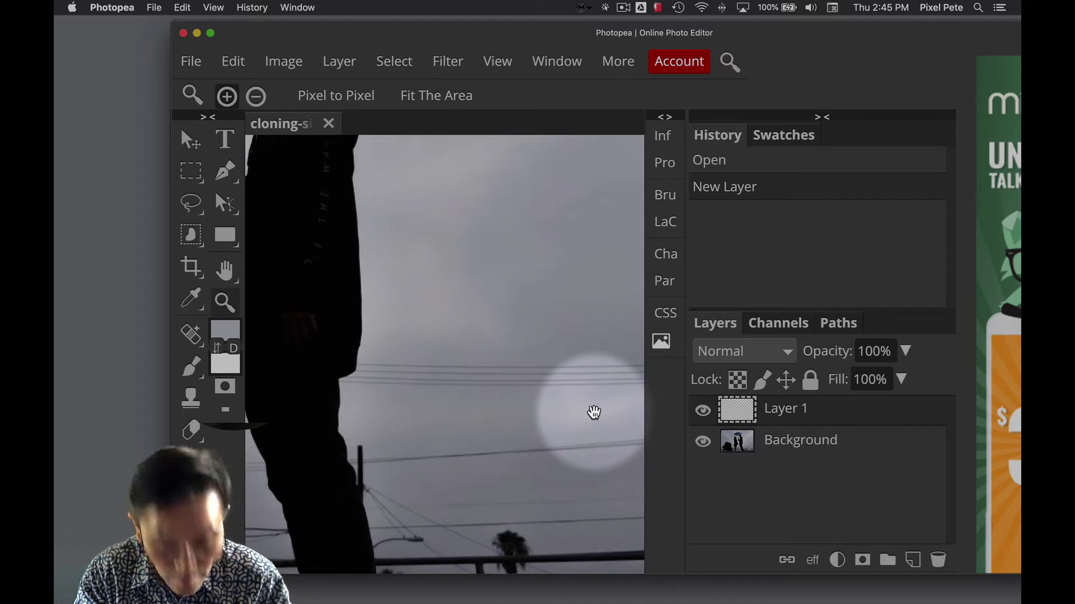
{"action": "left_click_drag", "start_coordinate": [594, 413], "coordinate": [355, 384]}
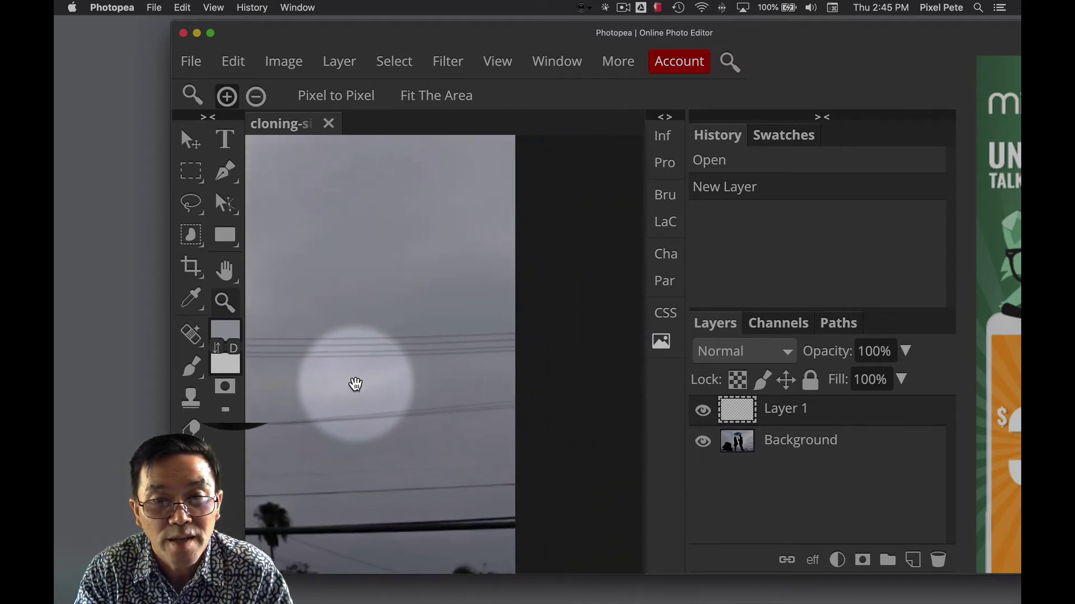
Give the 15 px Clone Stamp brush 42% hardness, leaving blend mode at Normal
{"action": "left_click", "coordinate": [193, 398]}
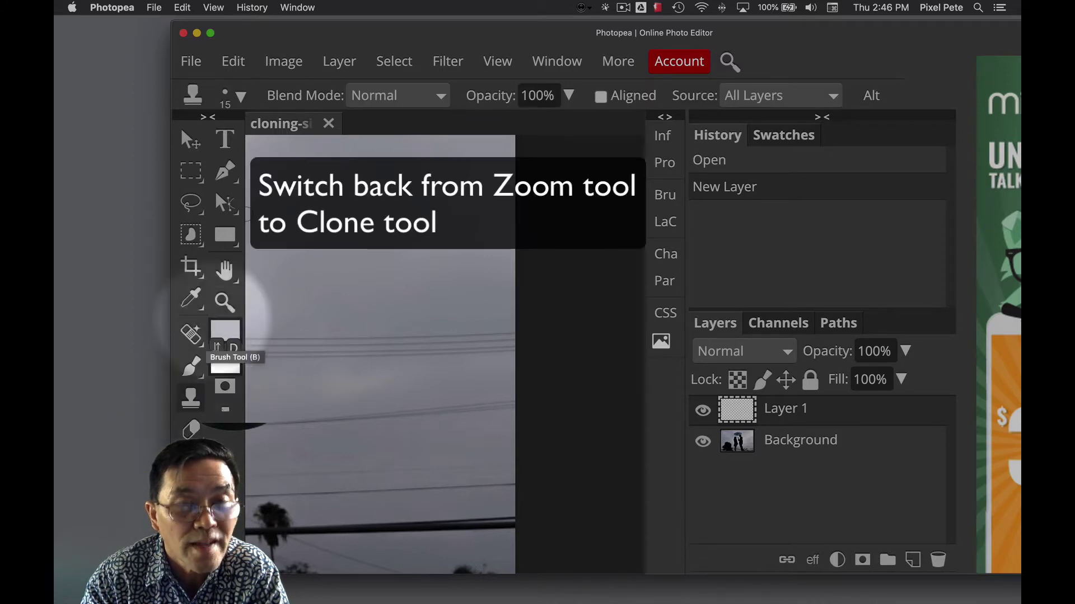
{"action": "left_click", "coordinate": [240, 97]}
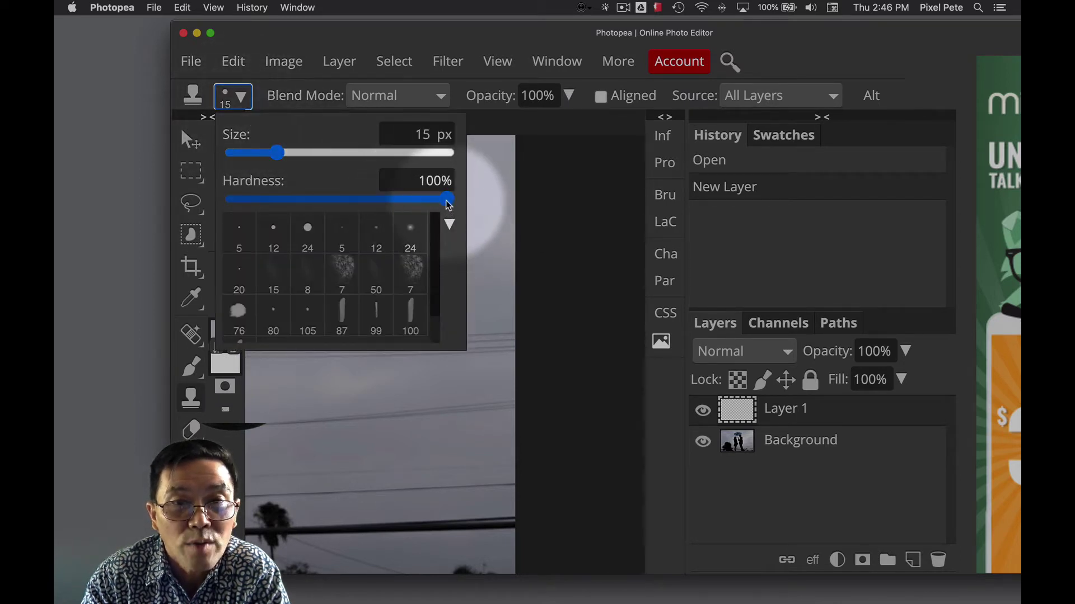
{"action": "left_click_drag", "start_coordinate": [447, 201], "coordinate": [323, 211]}
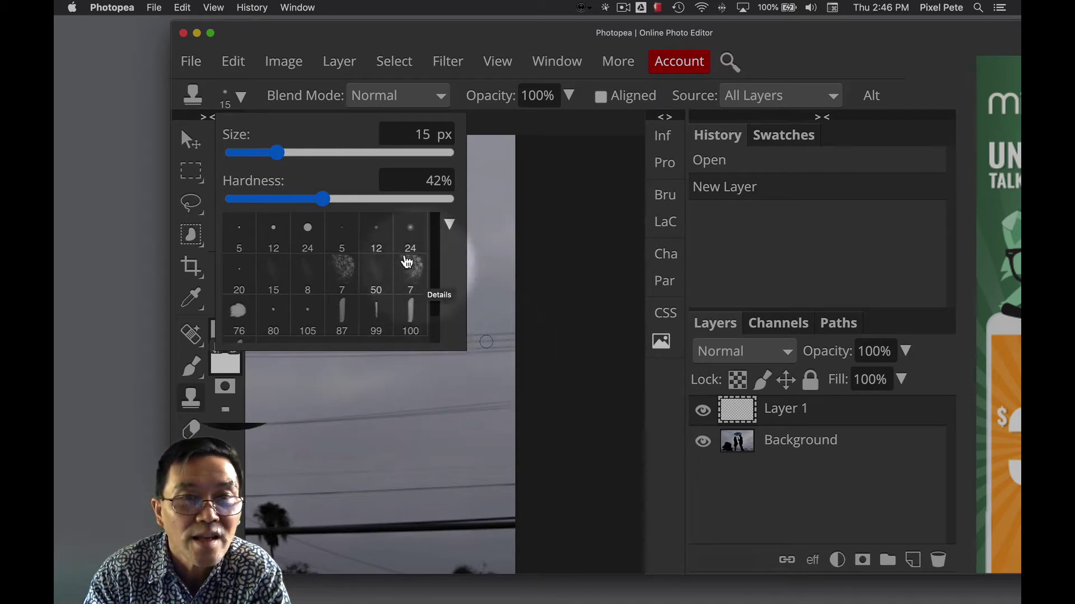
{"action": "left_click", "coordinate": [441, 99]}
{"action": "left_click", "coordinate": [442, 99]}
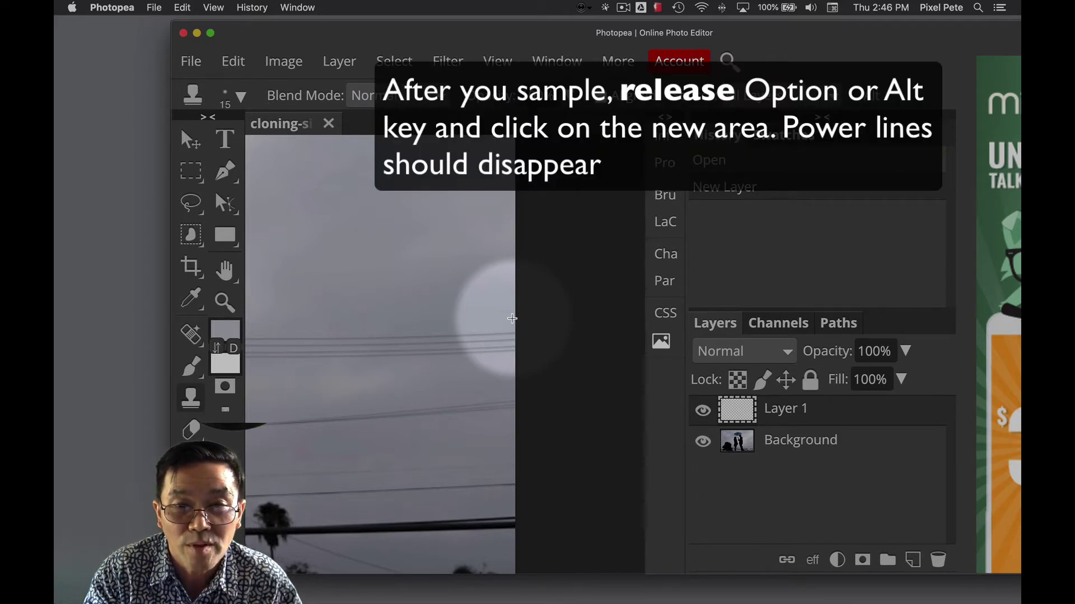
Clone sky over the power-line ends, then paint cloned sky leftward across the wires
{"action": "left_click_drag", "start_coordinate": [507, 326], "coordinate": [506, 331]}
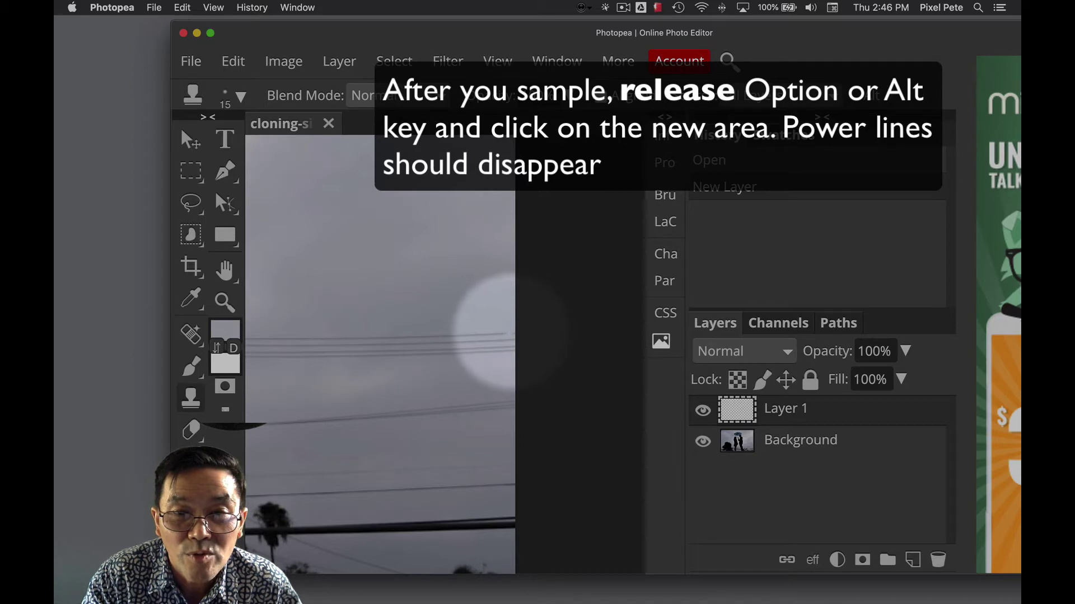
{"action": "left_click", "coordinate": [511, 331]}
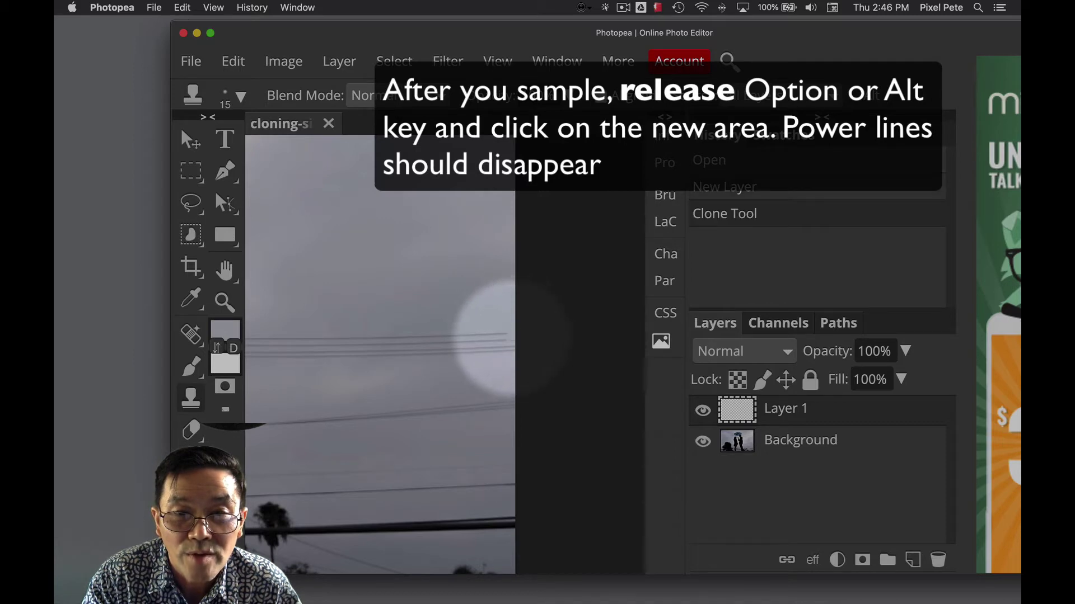
{"action": "left_click_drag", "start_coordinate": [511, 337], "coordinate": [512, 344]}
{"action": "left_click", "coordinate": [512, 346]}
{"action": "left_click", "coordinate": [513, 341]}
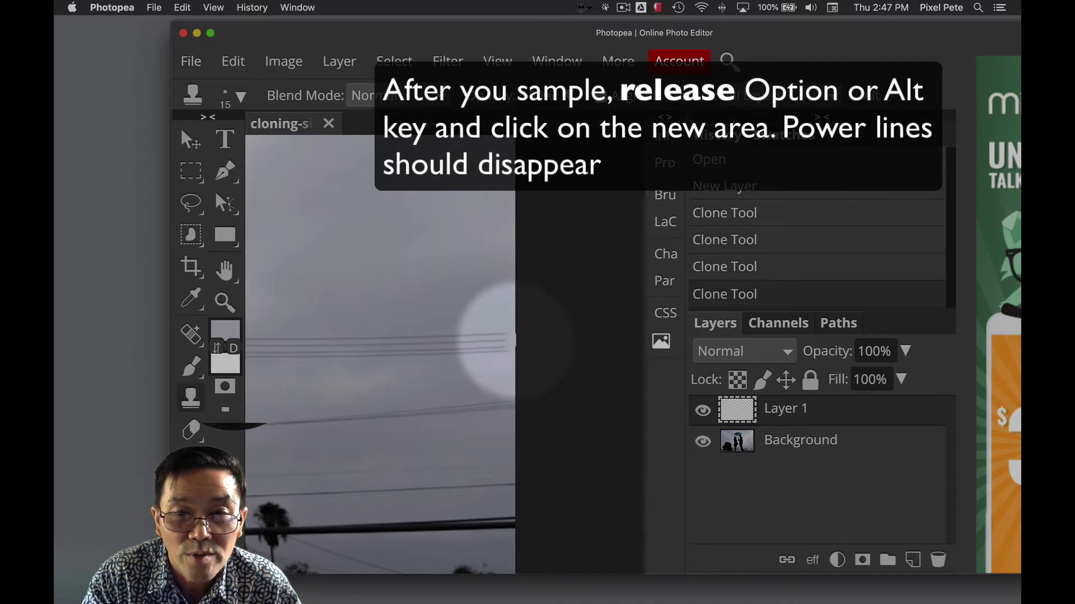
{"action": "left_click", "coordinate": [512, 340]}
{"action": "left_click", "coordinate": [511, 340]}
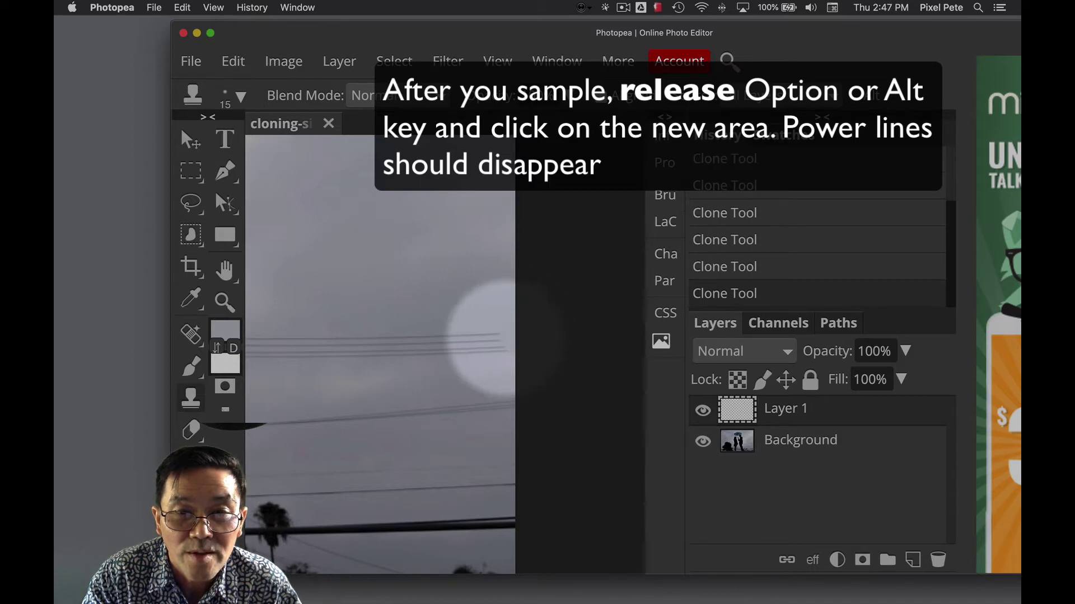
{"action": "mouse_move", "coordinate": [500, 336]}
{"action": "left_mouse_down"}
{"action": "mouse_move", "coordinate": [478, 337]}
{"action": "mouse_move", "coordinate": [473, 350]}
{"action": "mouse_move", "coordinate": [502, 351]}
{"action": "mouse_move", "coordinate": [467, 334]}
{"action": "mouse_move", "coordinate": [432, 337]}
{"action": "mouse_move", "coordinate": [457, 352]}
{"action": "mouse_move", "coordinate": [443, 366]}
{"action": "mouse_move", "coordinate": [480, 363]}
{"action": "mouse_move", "coordinate": [449, 355]}
{"action": "mouse_move", "coordinate": [475, 336]}
{"action": "mouse_move", "coordinate": [487, 347]}
{"action": "mouse_move", "coordinate": [449, 345]}
{"action": "mouse_move", "coordinate": [473, 370]}
{"action": "left_mouse_up"}
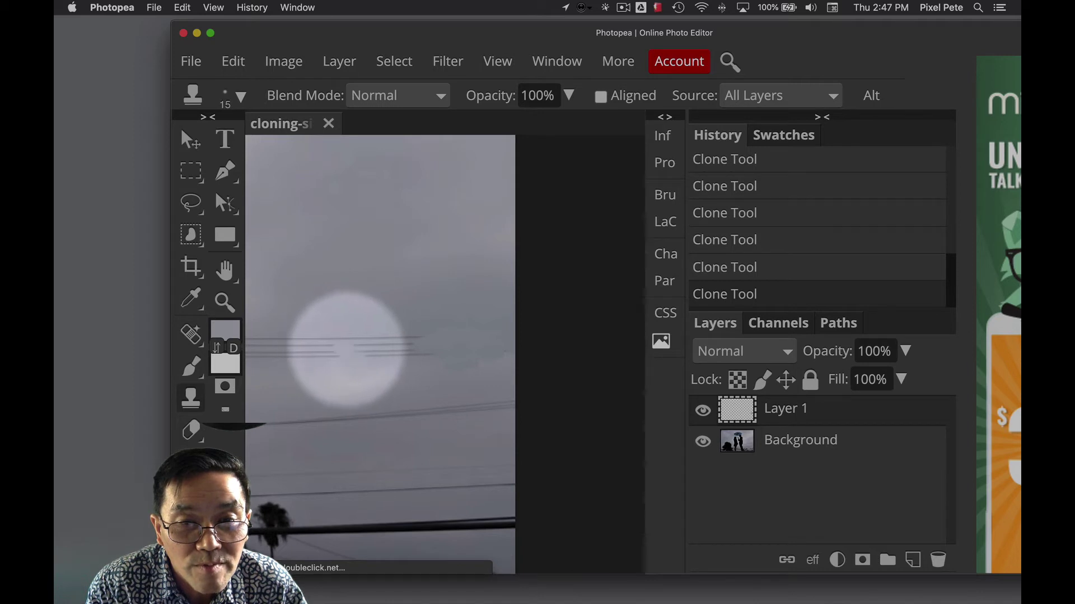
Stamp cloned sky over the remaining bits of the upper power lines
{"action": "left_click", "coordinate": [372, 351]}
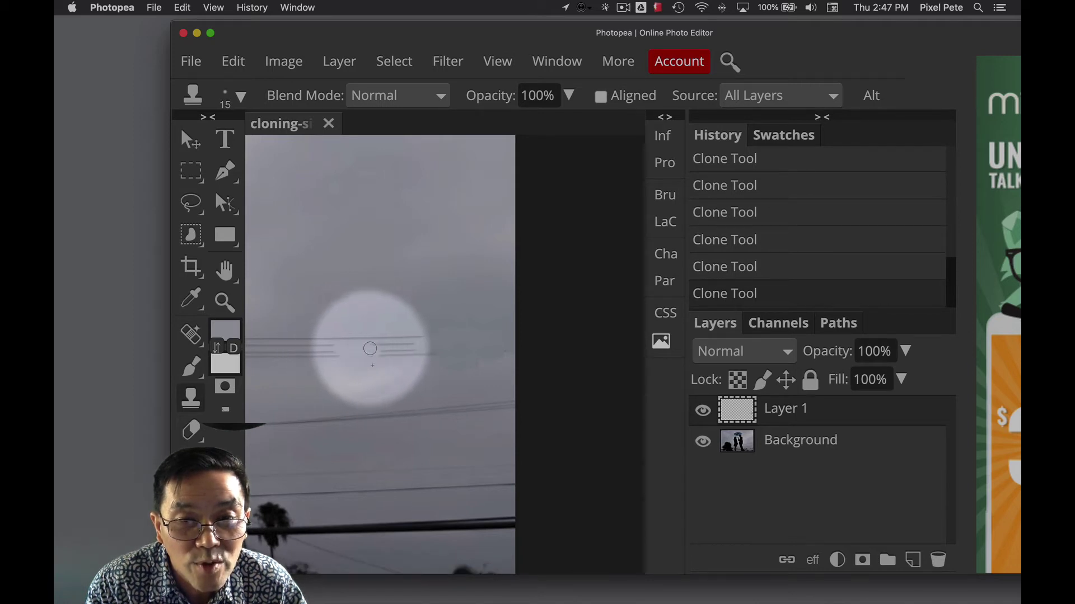
{"action": "left_click", "coordinate": [370, 349]}
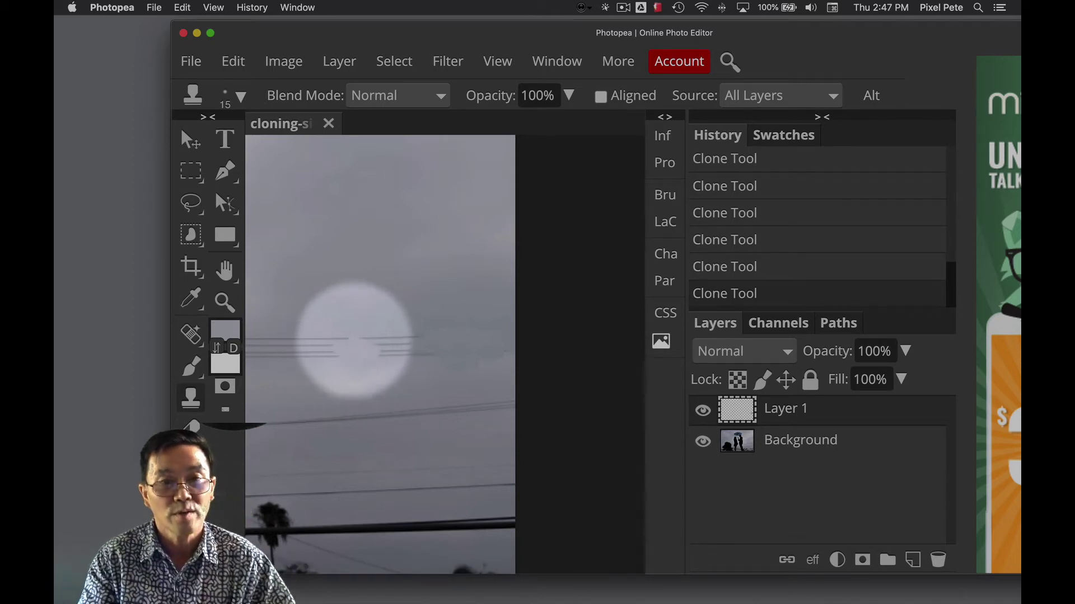
{"action": "left_click", "coordinate": [367, 339]}
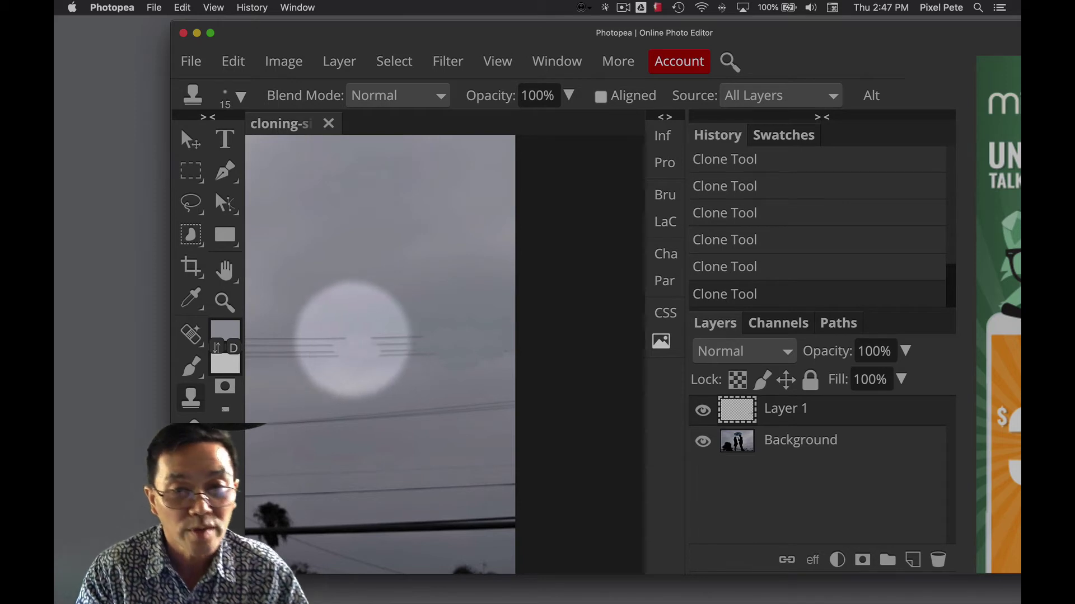
{"action": "left_click", "coordinate": [347, 338]}
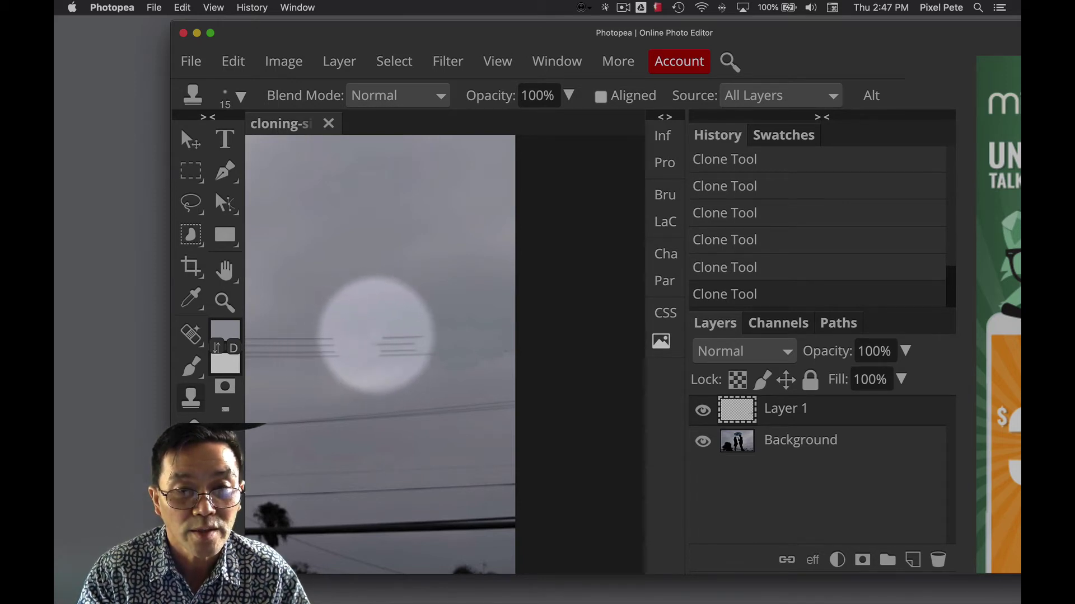
{"action": "left_click", "coordinate": [380, 334]}
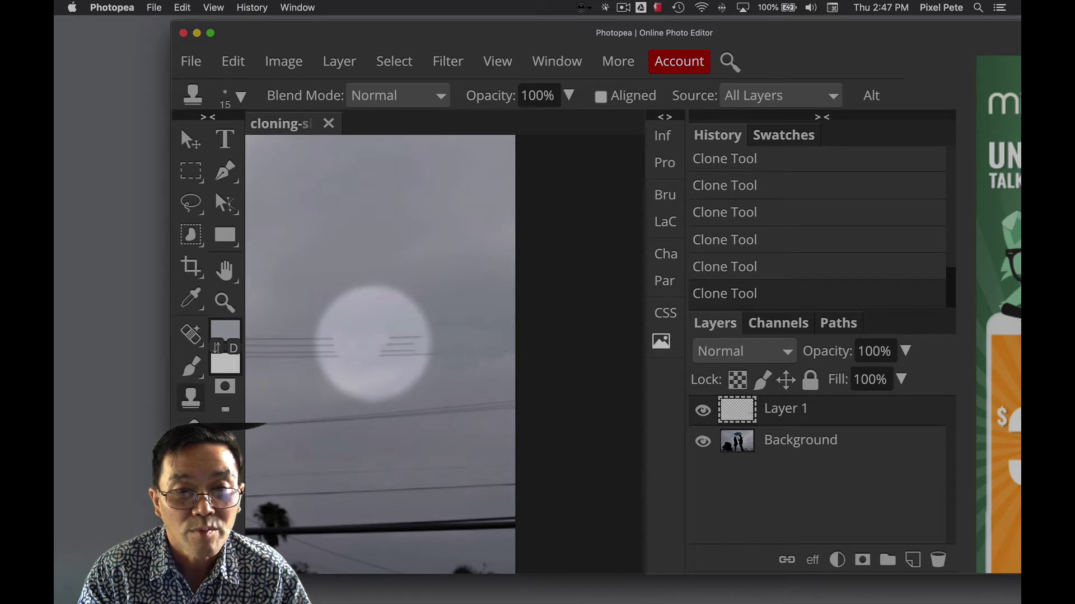
{"action": "left_click", "coordinate": [382, 351]}
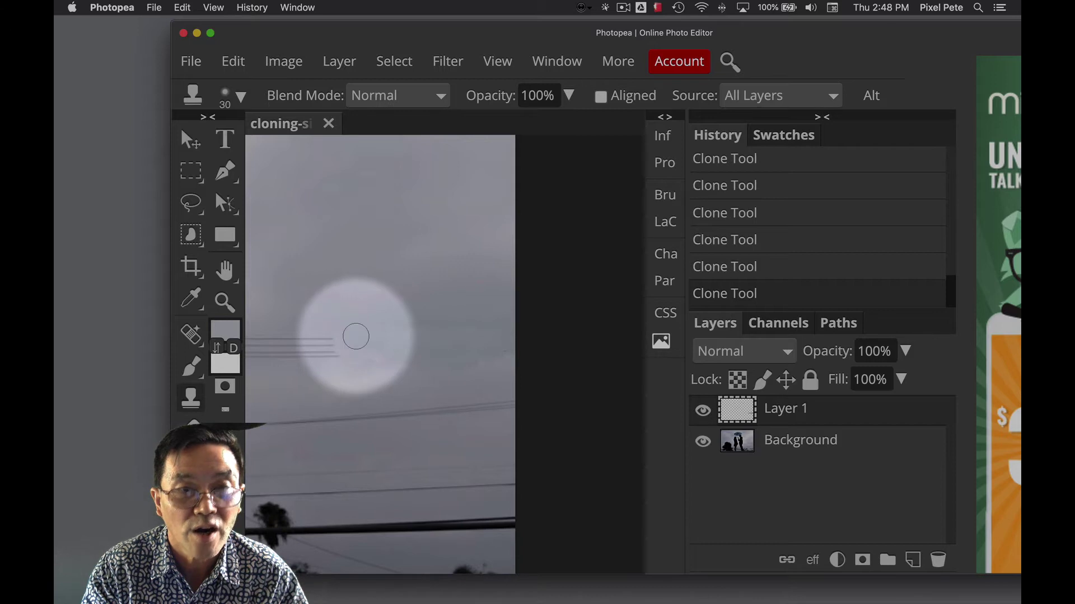
Drop the brush hardness from 42% to 19%, then drag a clone stroke along the lower wire
{"action": "left_click", "coordinate": [241, 100]}
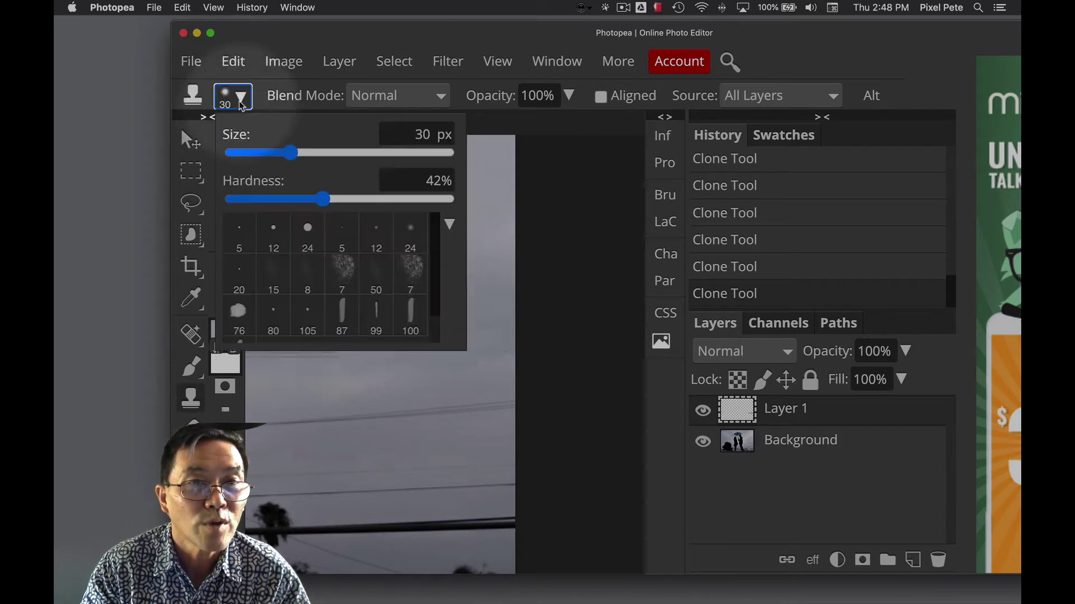
{"action": "left_click", "coordinate": [260, 200]}
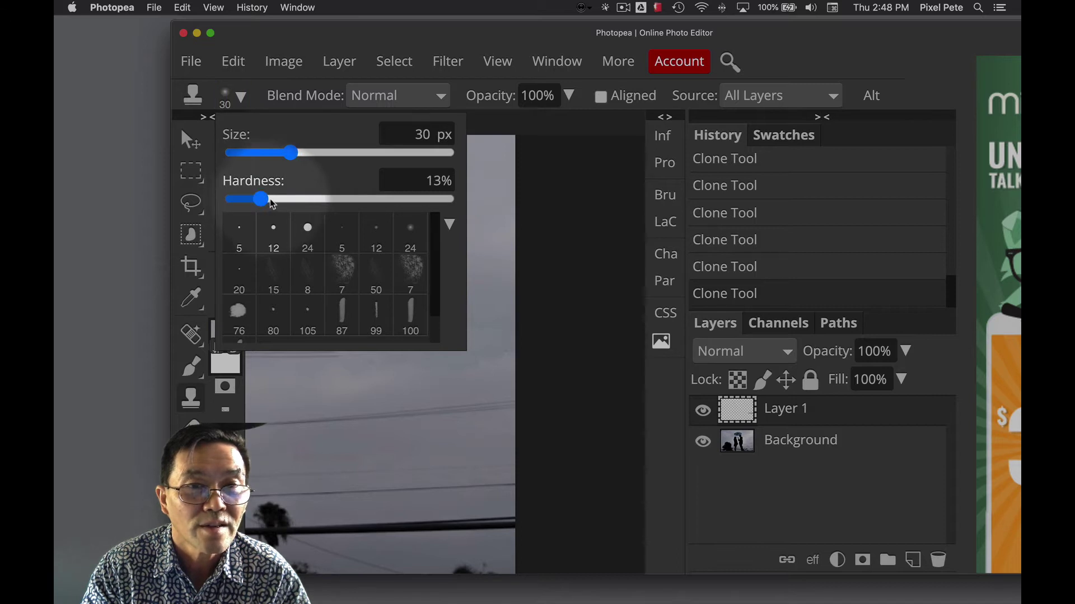
{"action": "left_click", "coordinate": [273, 200]}
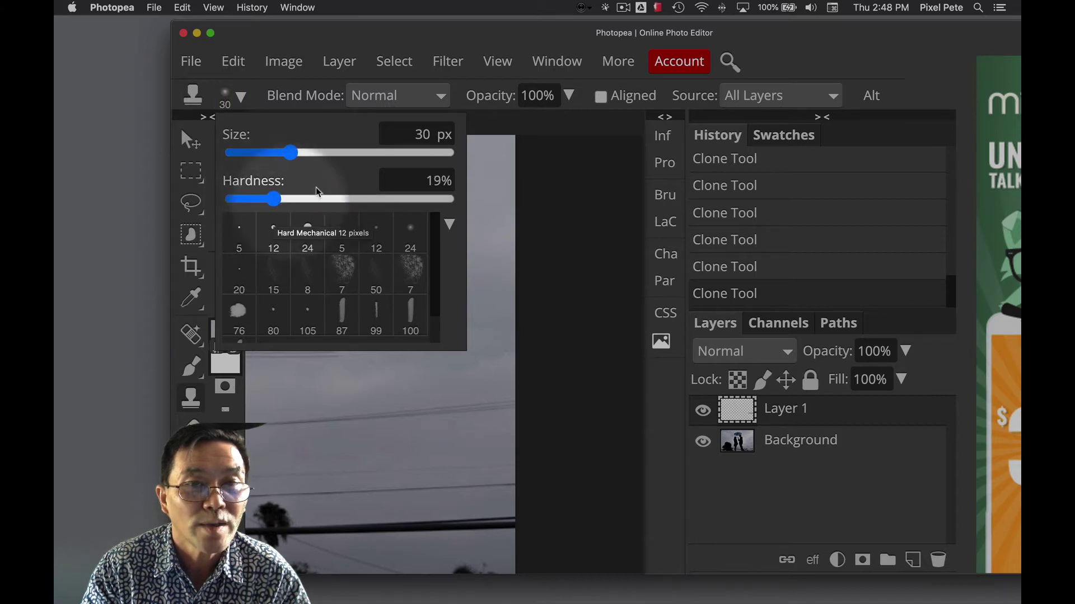
{"action": "left_click", "coordinate": [257, 89]}
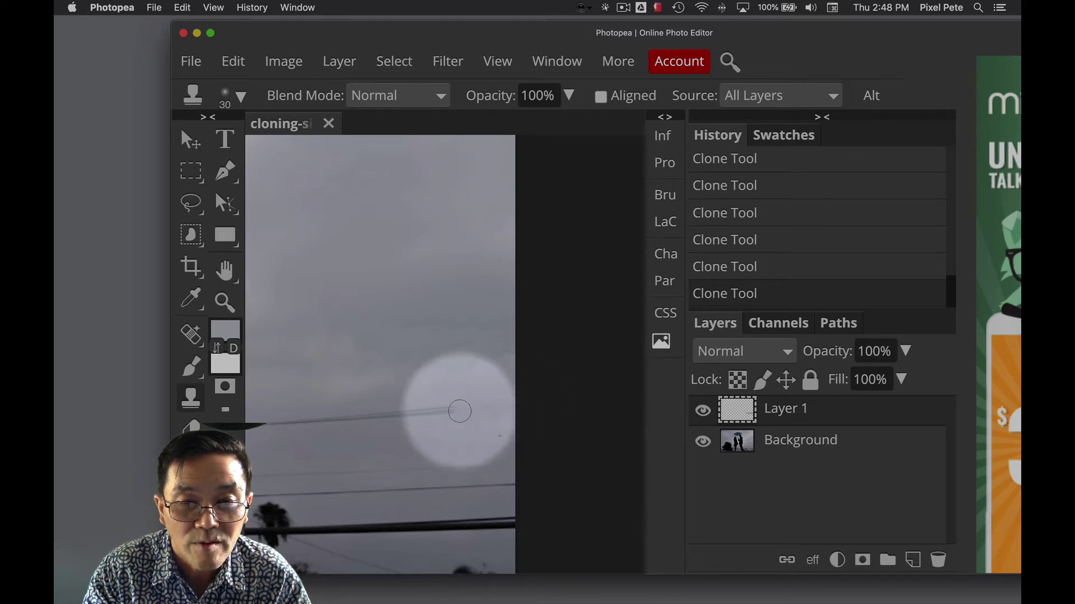
{"action": "mouse_move", "coordinate": [418, 411]}
{"action": "left_mouse_down"}
{"action": "mouse_move", "coordinate": [288, 422]}
{"action": "mouse_move", "coordinate": [331, 426]}
{"action": "mouse_move", "coordinate": [330, 359]}
{"action": "mouse_move", "coordinate": [413, 382]}
{"action": "mouse_move", "coordinate": [495, 332]}
{"action": "mouse_move", "coordinate": [520, 337]}
{"action": "mouse_move", "coordinate": [331, 328]}
{"action": "mouse_move", "coordinate": [371, 314]}
{"action": "mouse_move", "coordinate": [425, 321]}
{"action": "mouse_move", "coordinate": [394, 359]}
{"action": "mouse_move", "coordinate": [302, 403]}
{"action": "left_mouse_up"}
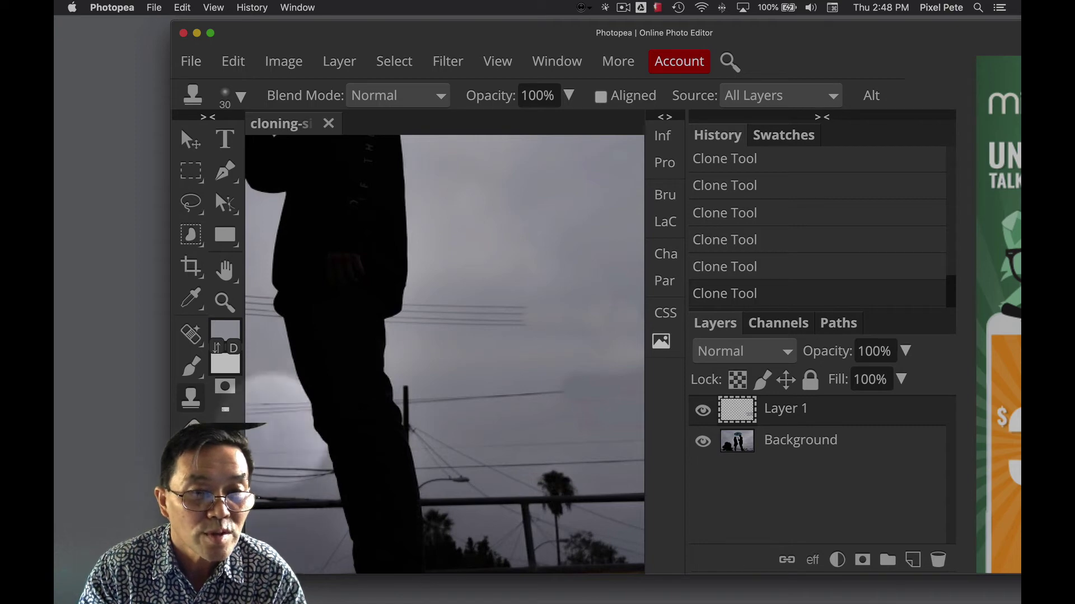
Zoom in three steps on the man's silhouette edge and set the Clone Stamp to 8 px
{"action": "left_click", "coordinate": [225, 303]}
{"action": "left_click", "coordinate": [382, 310]}
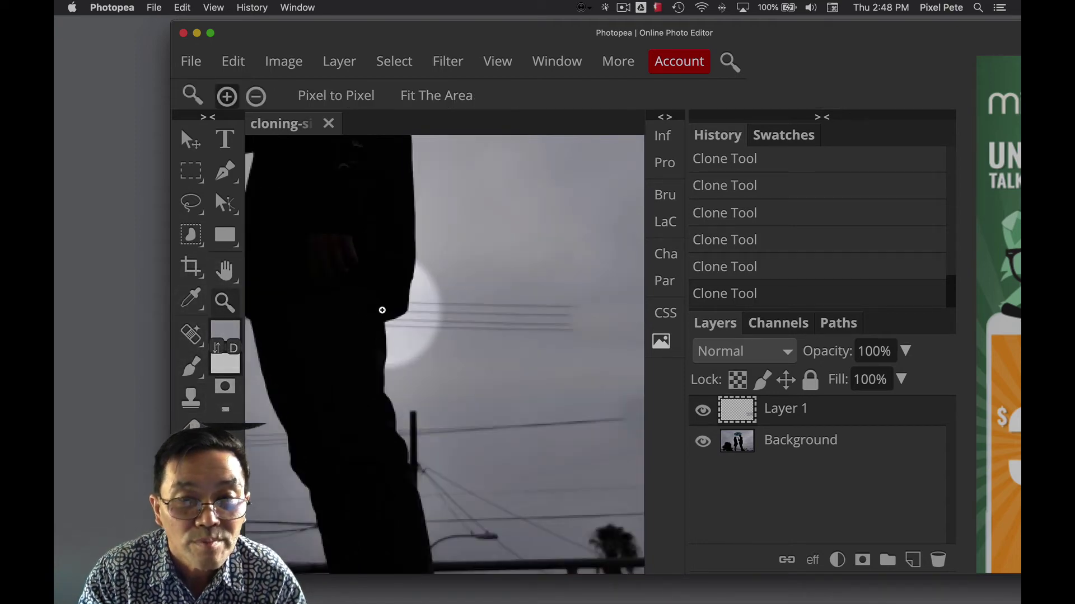
{"action": "left_click", "coordinate": [387, 309]}
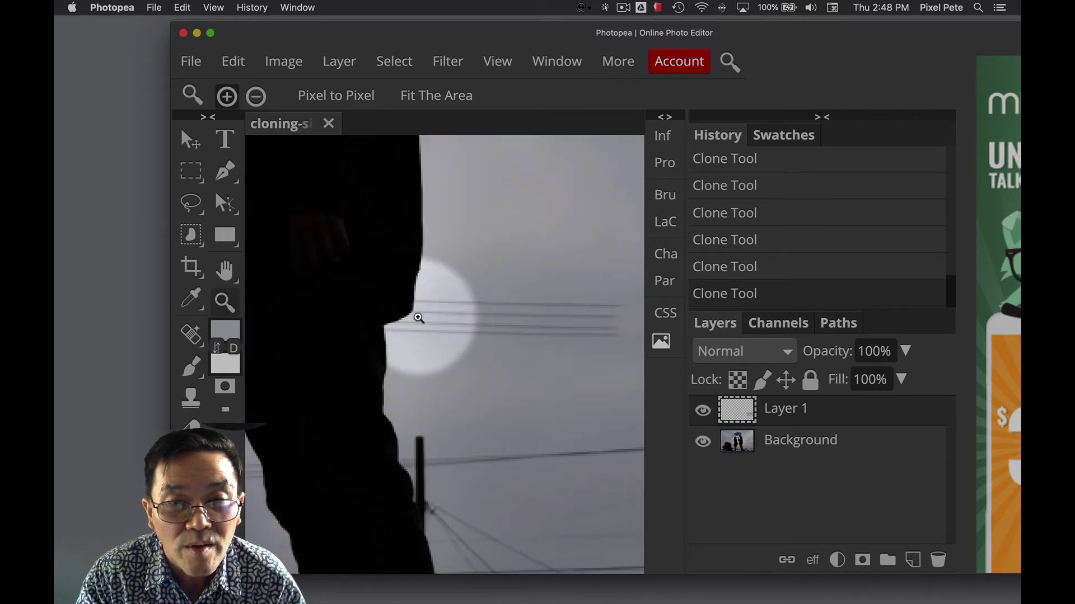
{"action": "left_click", "coordinate": [405, 312]}
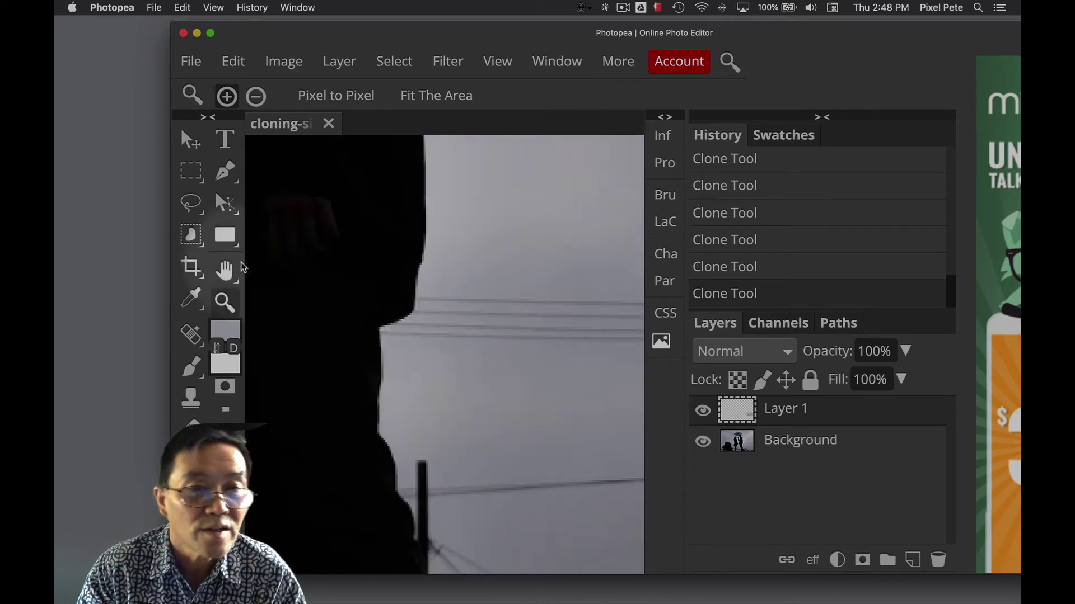
{"action": "left_click", "coordinate": [191, 398]}
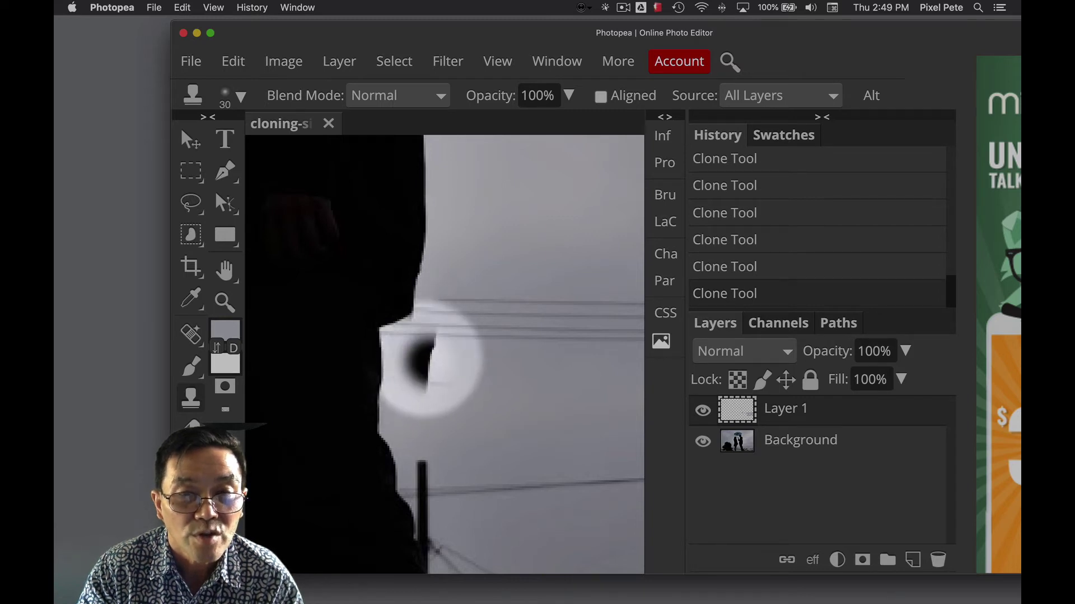
{"action": "key", "text": "bracketleft"}
{"action": "key", "text": "bracketleft"}
{"action": "key", "text": "bracketleft"}
{"action": "key", "text": "bracketleft"}
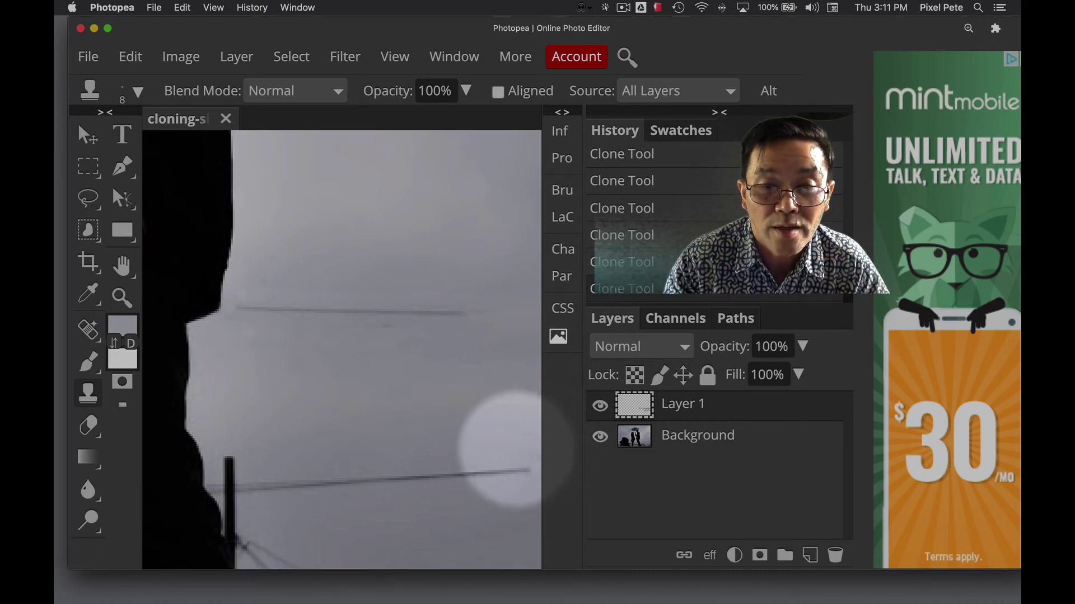
Paint 8 px clone strokes over the wire's right end and the stretch beside the silhouette
{"action": "left_click_drag", "start_coordinate": [520, 468], "coordinate": [242, 492]}
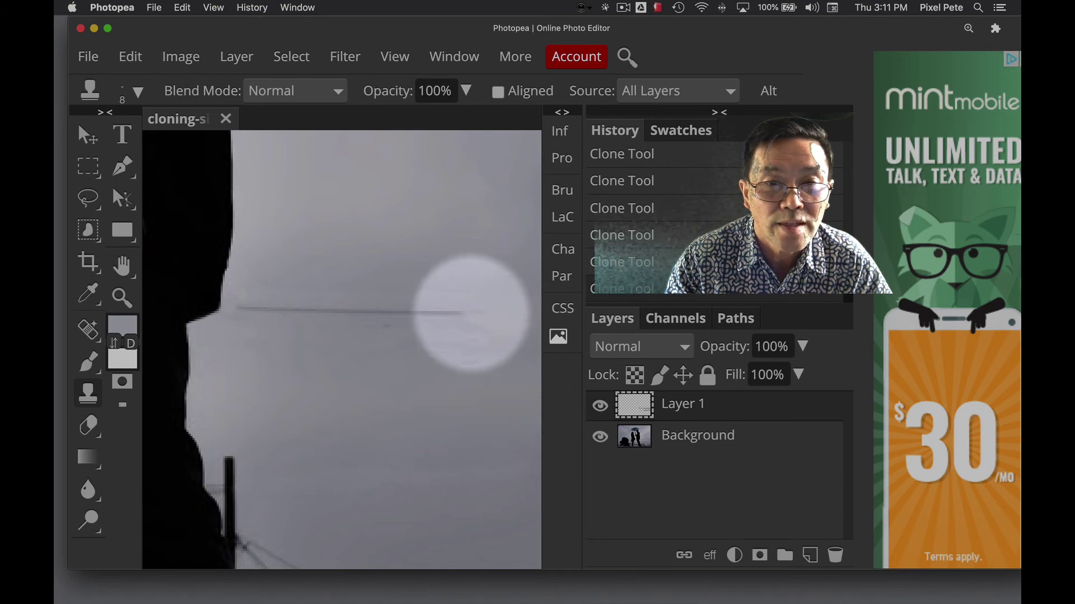
{"action": "left_click_drag", "start_coordinate": [440, 317], "coordinate": [235, 308]}
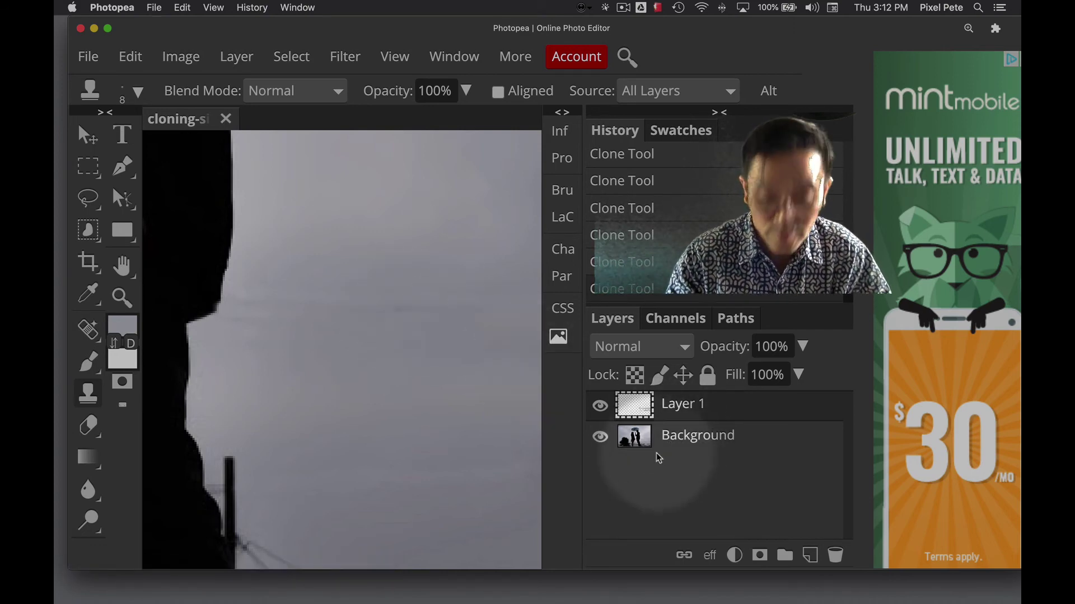
Zoom out to see the whole couple, then zoom in and pan to frame the man and overhead wires
{"action": "key", "text": "super+minus"}
{"action": "key", "text": "super+minus"}
{"action": "key", "text": "super+minus"}
{"action": "key", "text": "super+minus"}
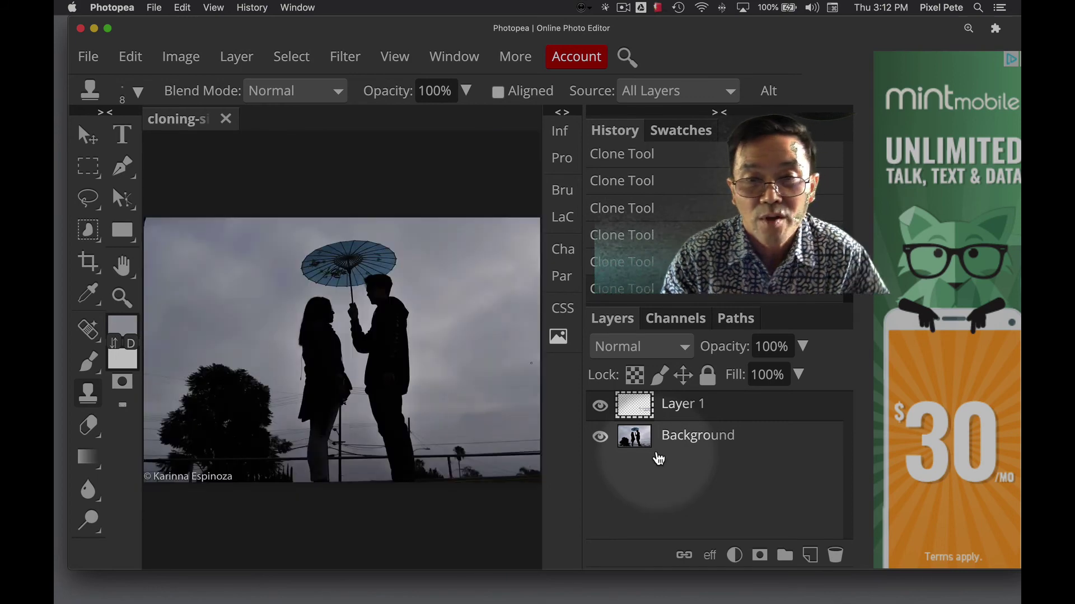
{"action": "key", "text": "super+plus"}
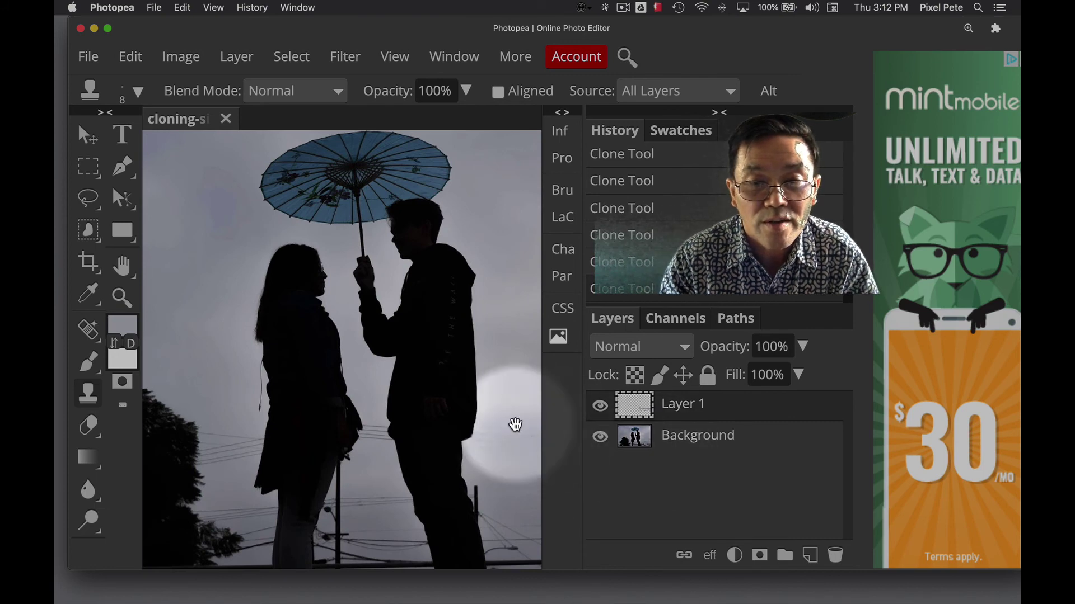
{"action": "left_click_drag", "start_coordinate": [514, 424], "coordinate": [316, 366]}
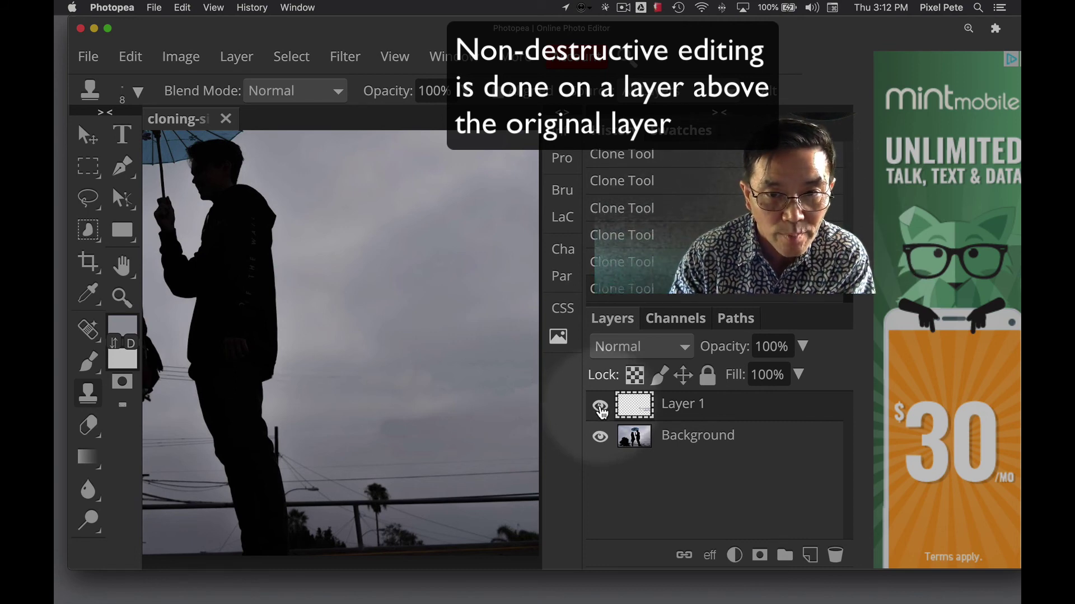
Toggle Layer 1 on and off to compare the cloned sky with the original wires, leaving it hidden
{"action": "left_click", "coordinate": [600, 409]}
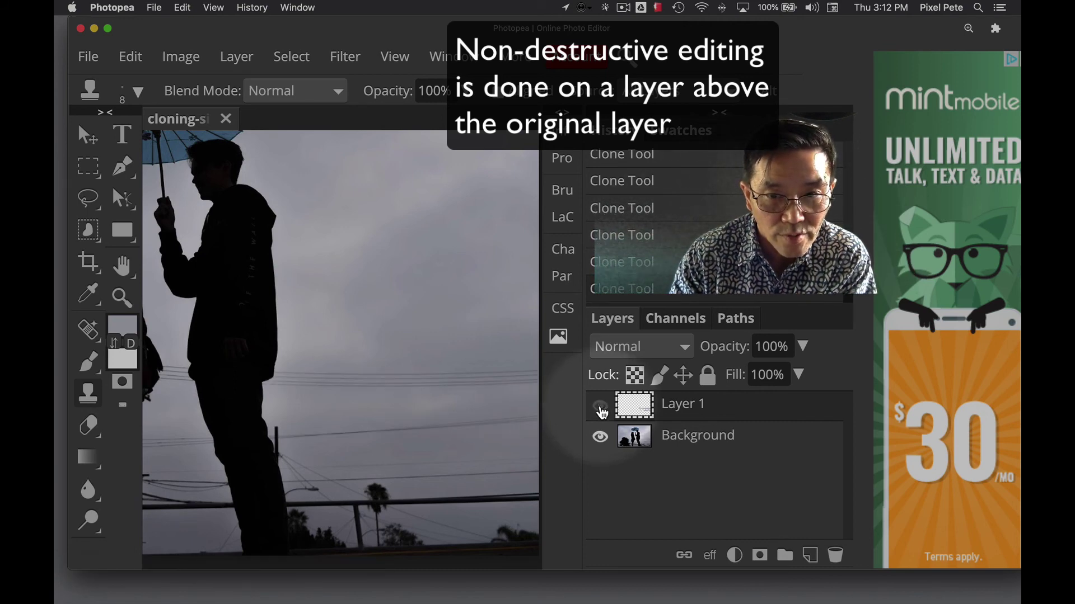
{"action": "left_click", "coordinate": [601, 409]}
{"action": "left_click", "coordinate": [600, 409]}
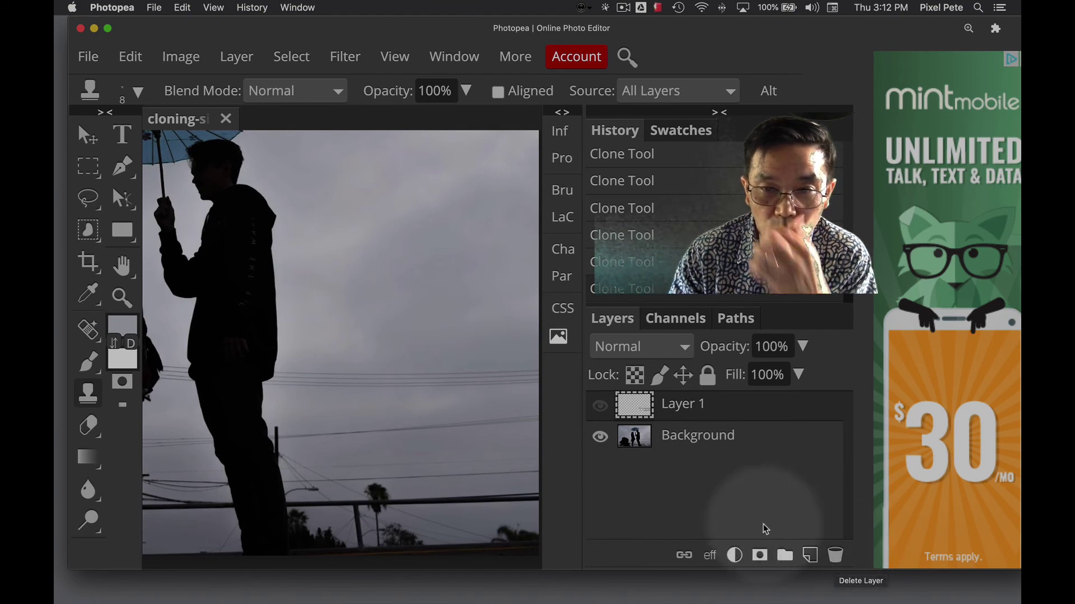
{"action": "left_click", "coordinate": [600, 407]}
{"action": "left_click", "coordinate": [598, 414]}
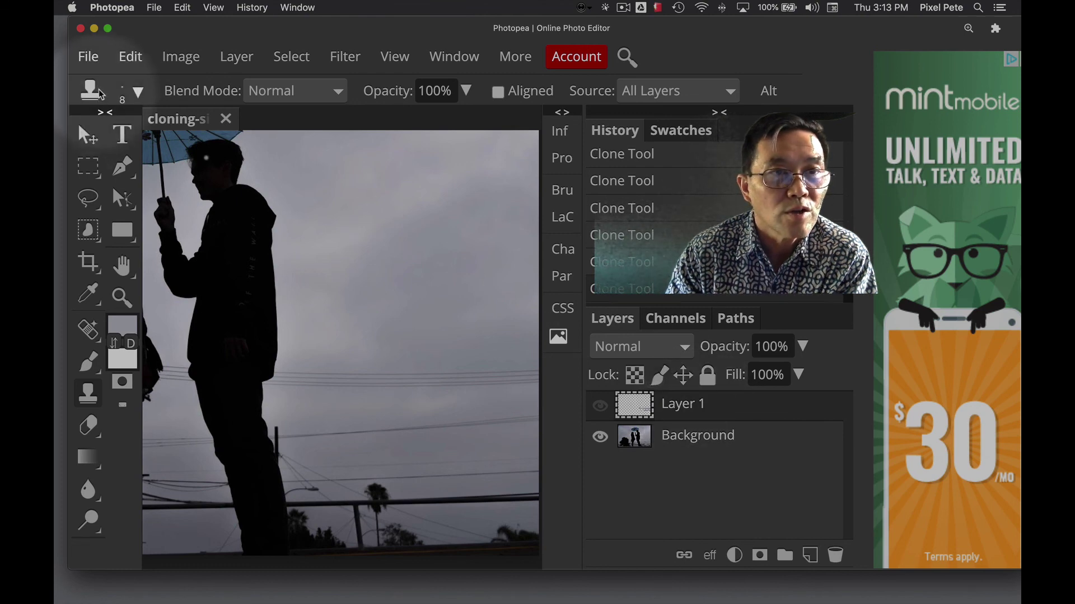
Open the File menu showing the save and Export as options
{"action": "left_click", "coordinate": [88, 58]}
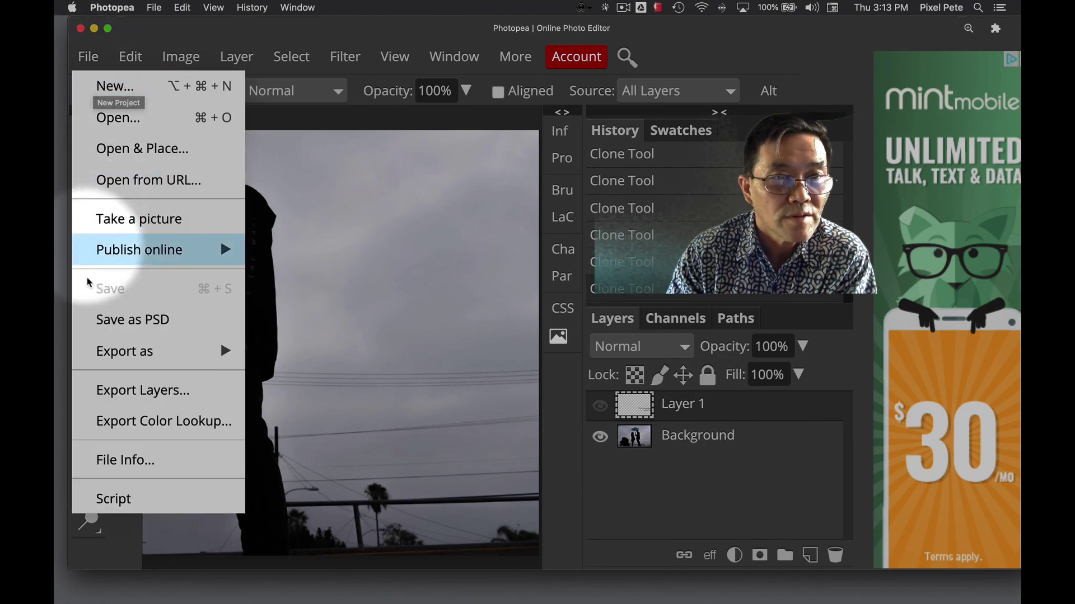